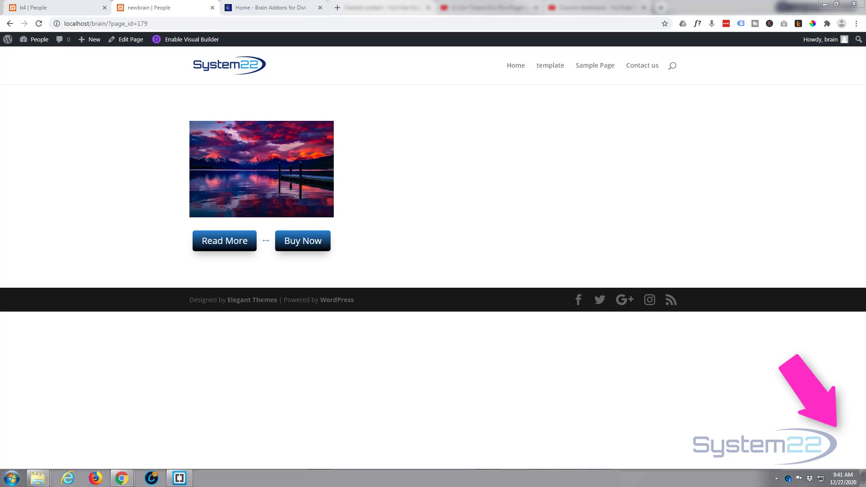
# Step: View the Brain Addons home page, and enable the Visual Builder on the newbrain page
pyautogui.click(577, 174)
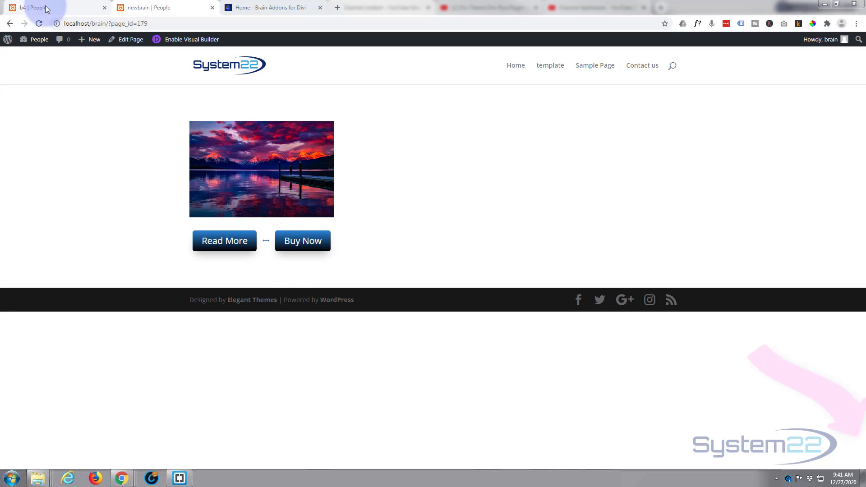
pyautogui.click(218, 8)
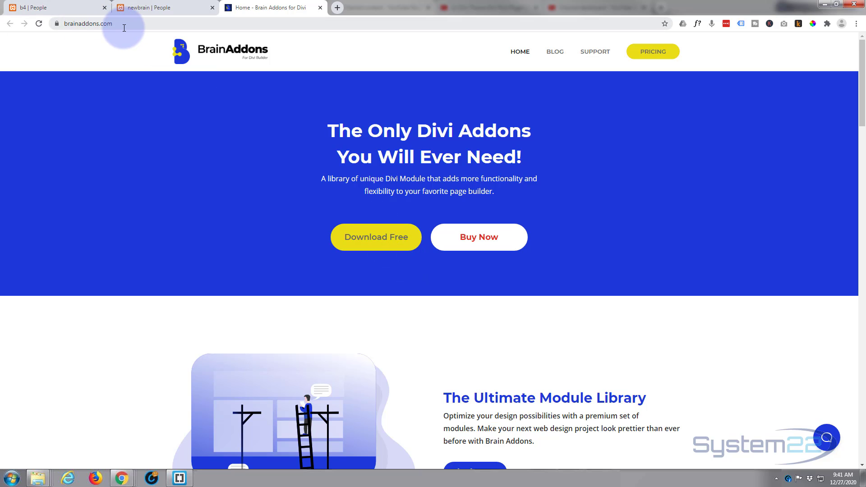
pyautogui.click(140, 8)
pyautogui.click(180, 41)
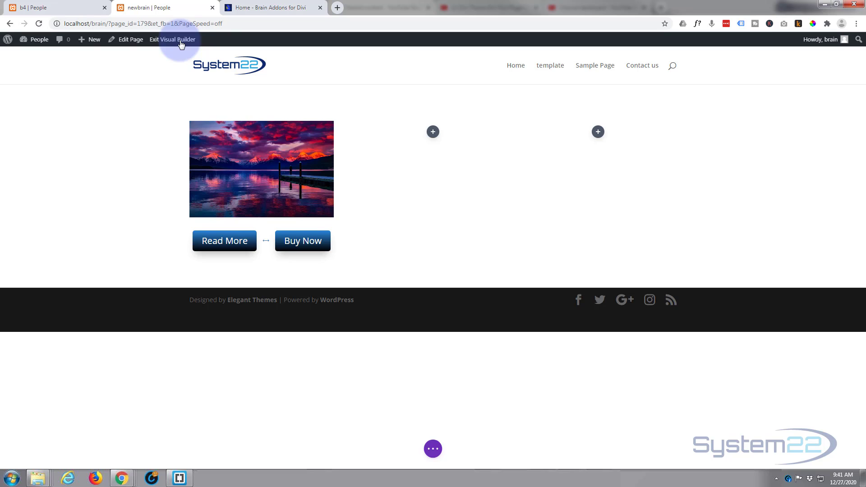
# Step: Insert an Image module into the empty third column of the row
pyautogui.click(599, 132)
pyautogui.scroll(-3, 610, 250)
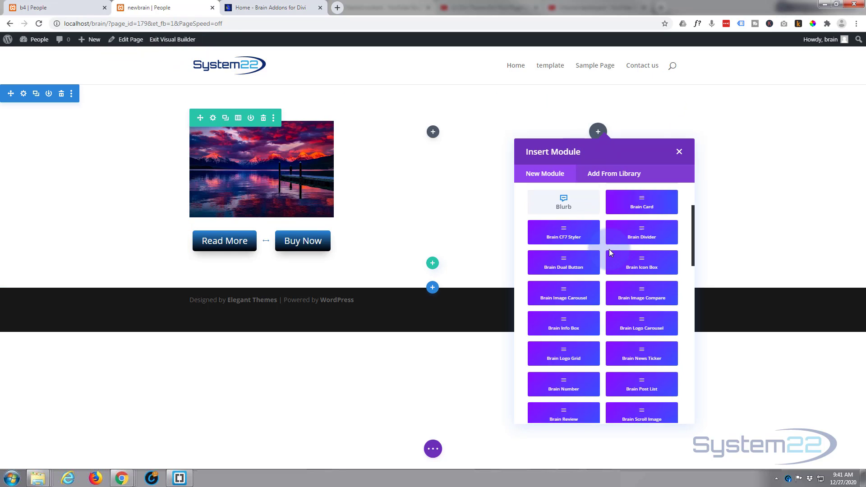
pyautogui.scroll(-8, 610, 250)
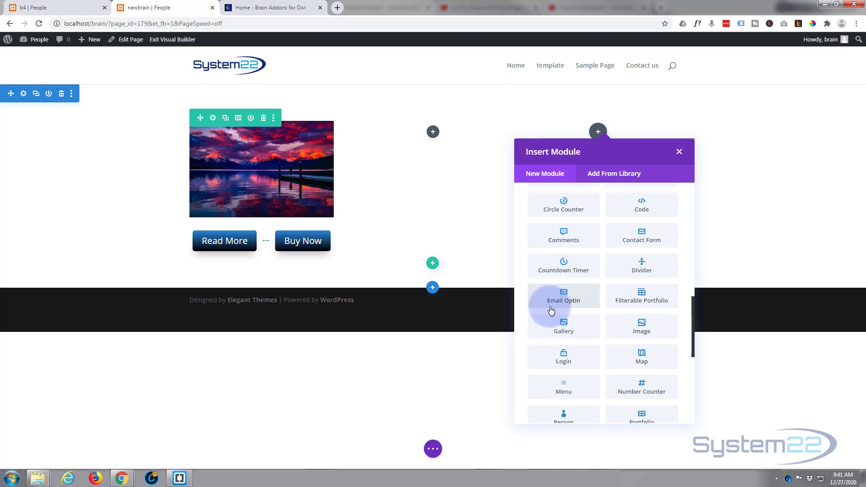
pyautogui.scroll(-1, 609, 361)
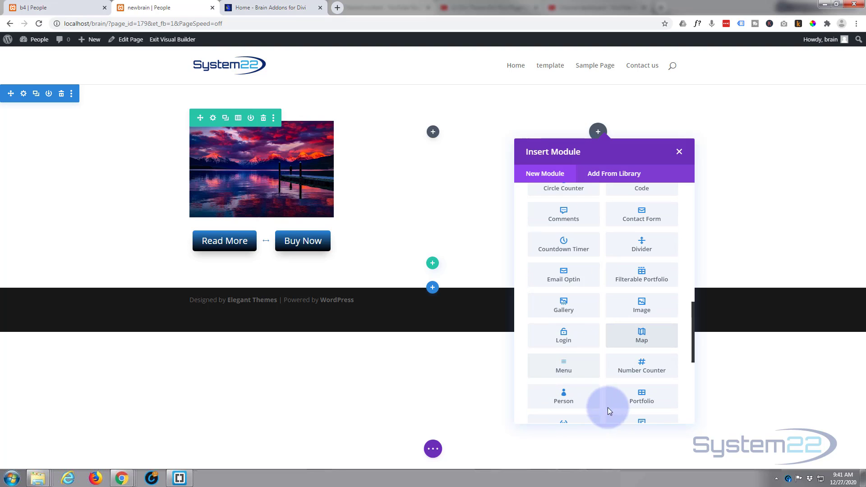
pyautogui.click(641, 300)
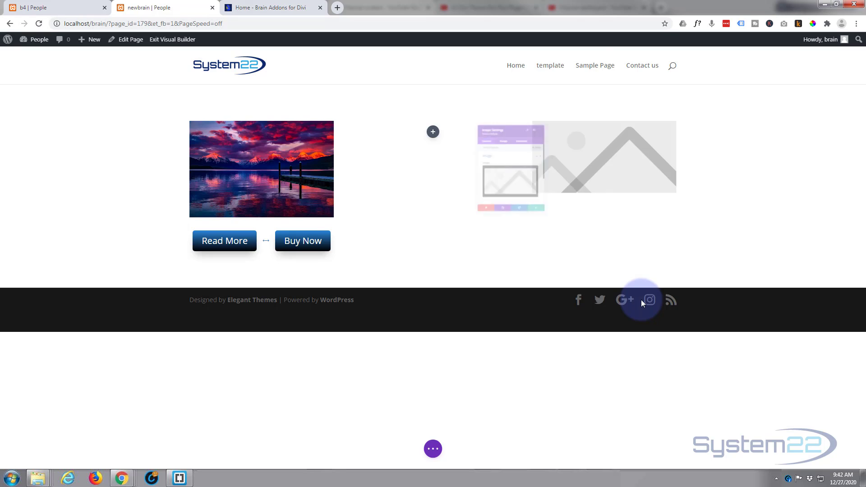
# Step: Set the new module's image to pexels-pixabay-40799.jpg from the media library and save the module
pyautogui.click(486, 213)
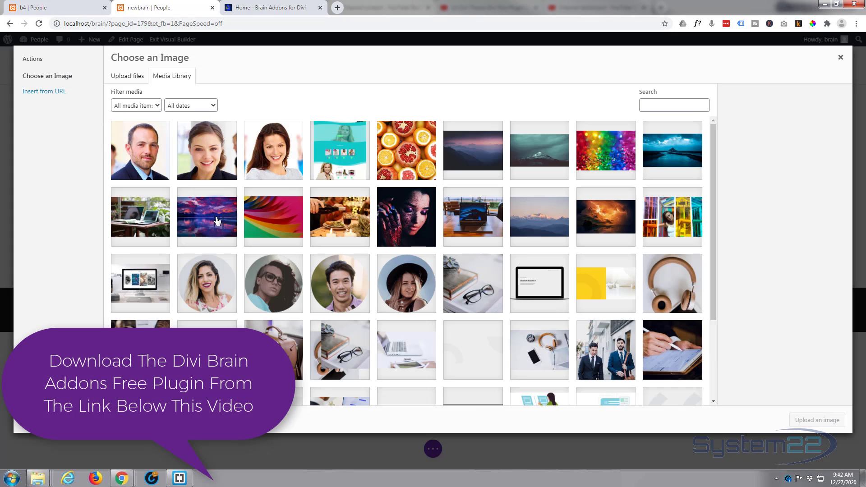
pyautogui.click(280, 226)
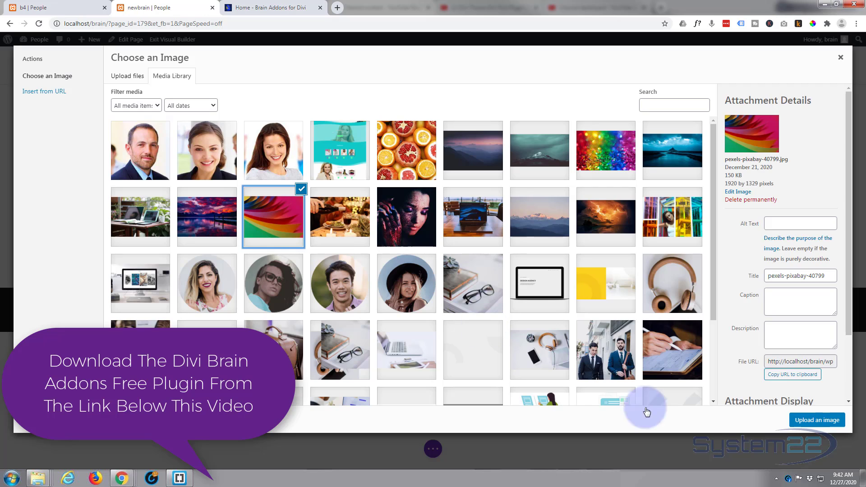
pyautogui.click(808, 421)
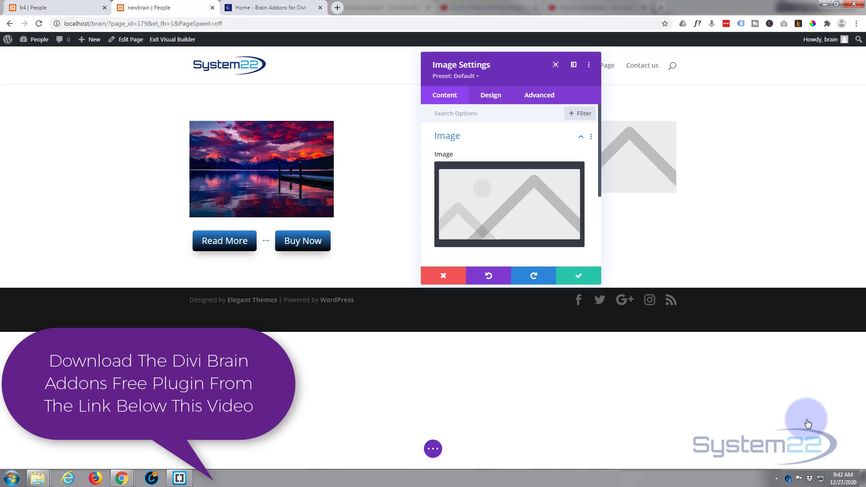
pyautogui.click(579, 278)
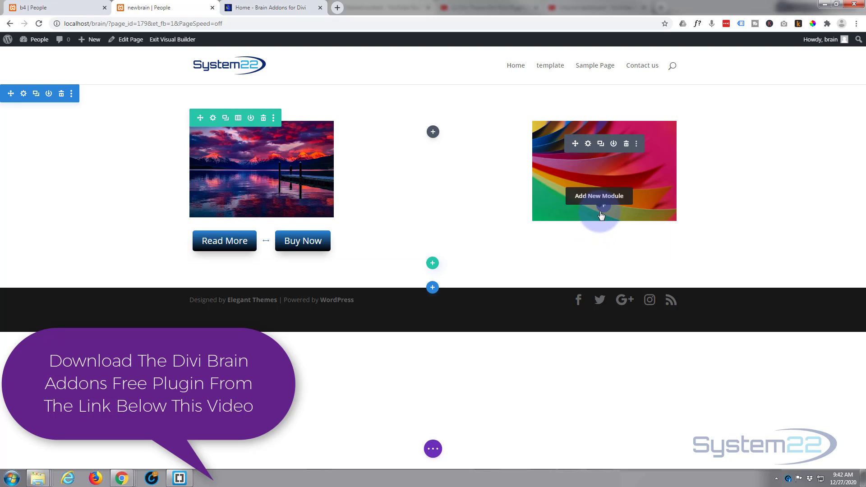
# Step: Insert a Brain Dual Button module directly below the colourful paper image
pyautogui.click(603, 207)
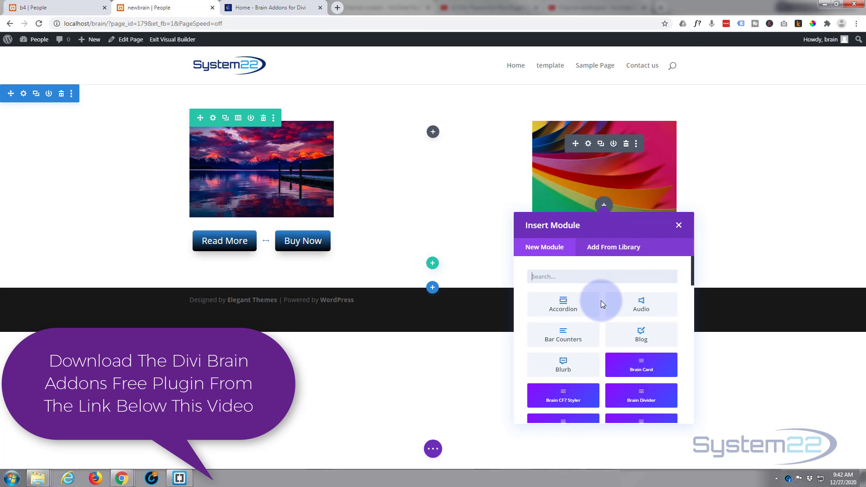
pyautogui.scroll(-2, 601, 301)
pyautogui.scroll(-5, 623, 369)
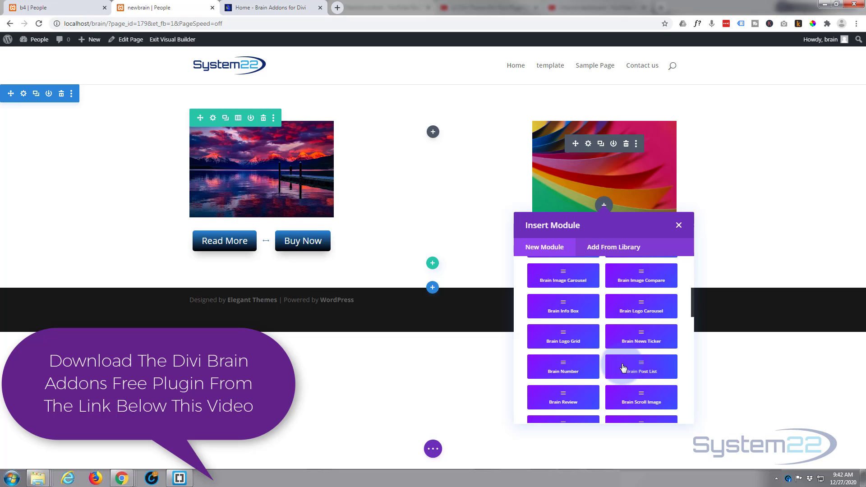
pyautogui.scroll(-2, 623, 369)
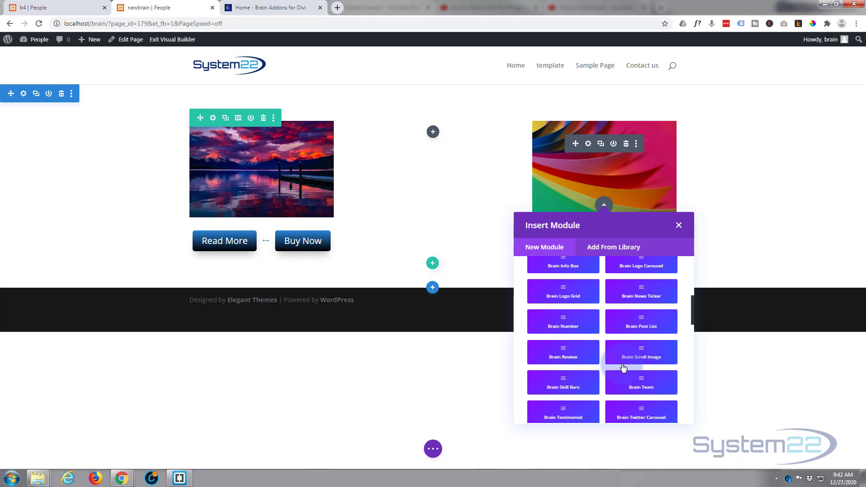
pyautogui.scroll(2, 623, 370)
pyautogui.scroll(1, 623, 369)
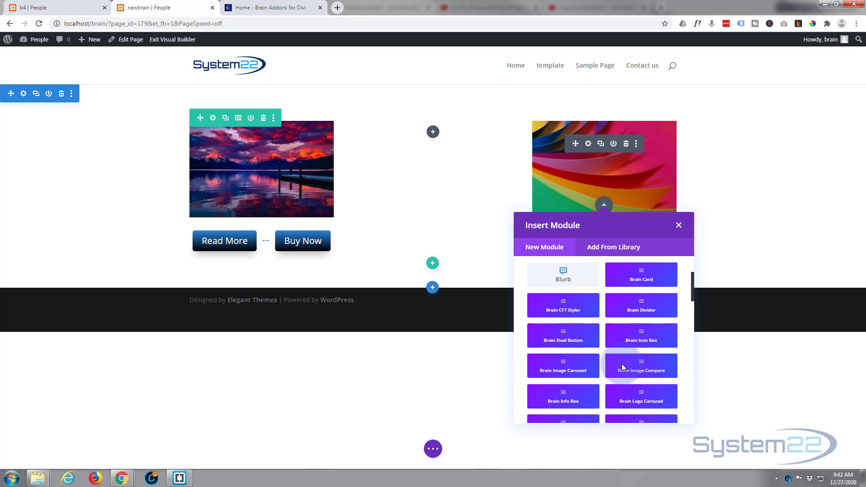
pyautogui.click(561, 339)
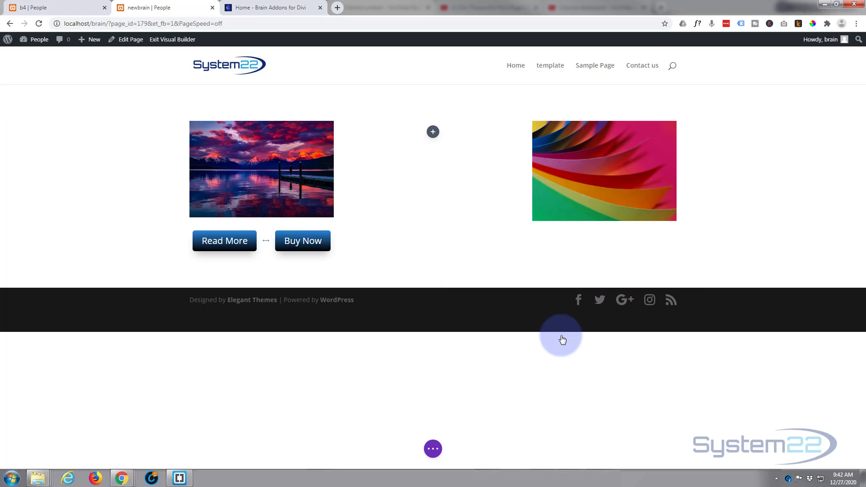
# Step: Set the primary button's text to Read More and its link to #
pyautogui.moveTo(511, 76); pyautogui.dragTo(413, 72)
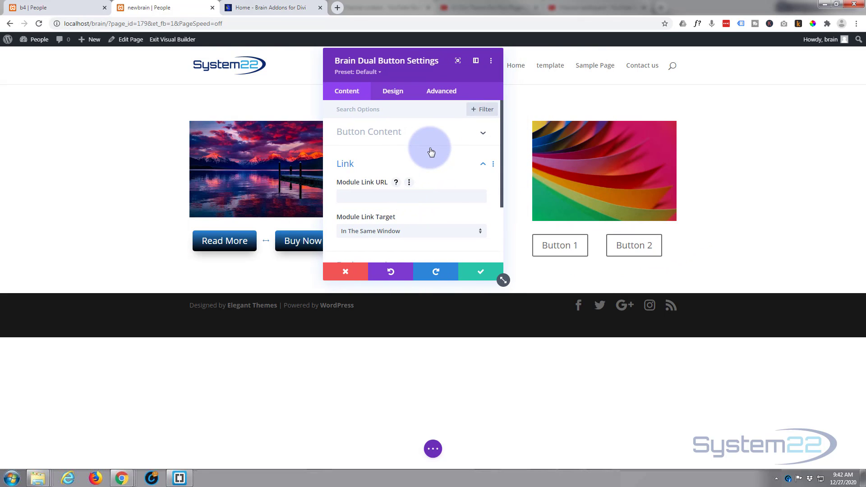
pyautogui.click(402, 134)
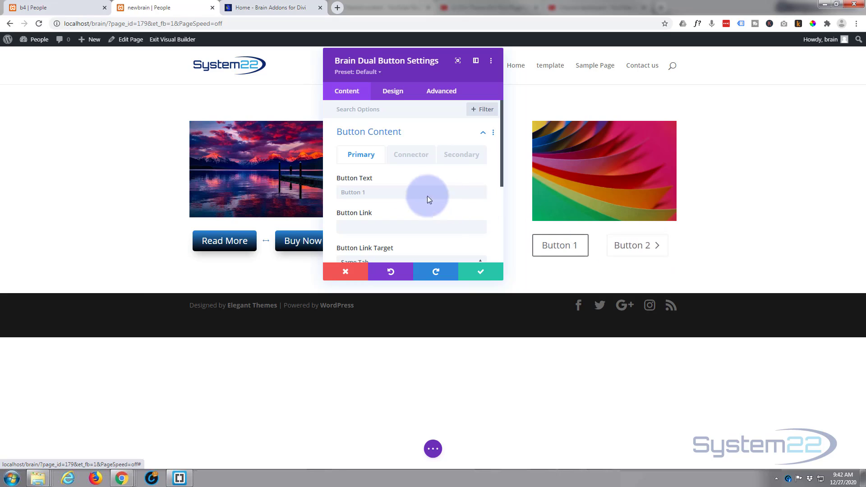
pyautogui.click(368, 192)
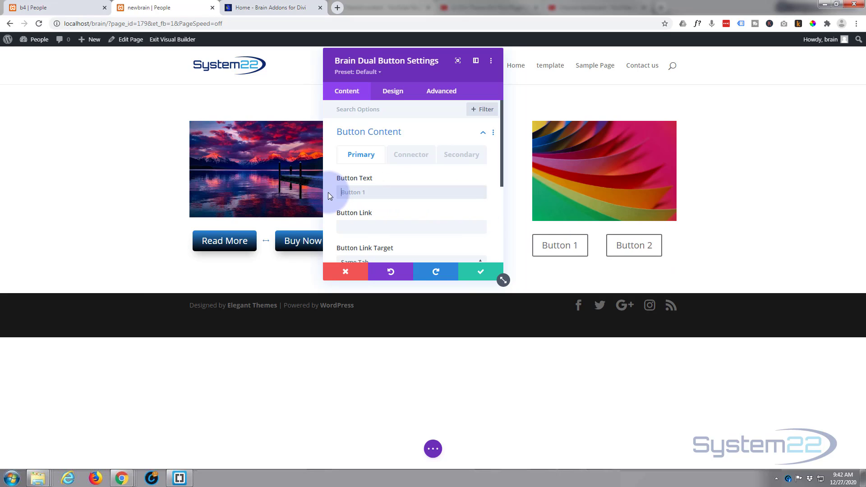
pyautogui.write('Read More')
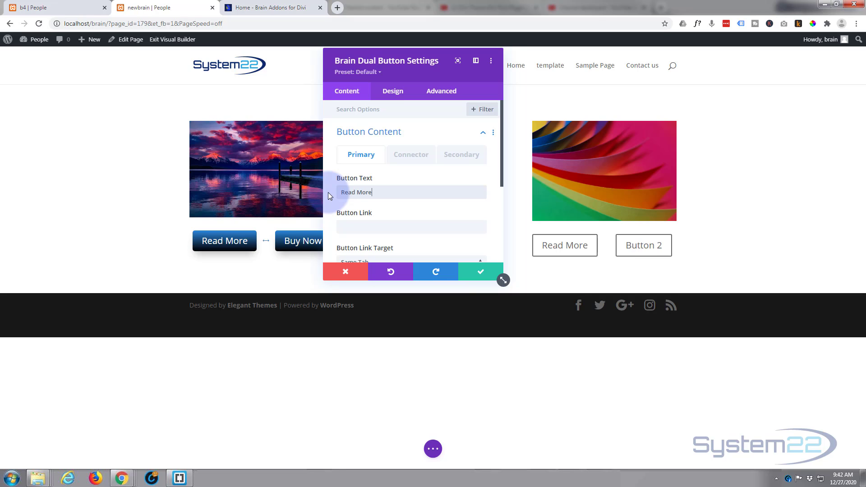
pyautogui.click(357, 226)
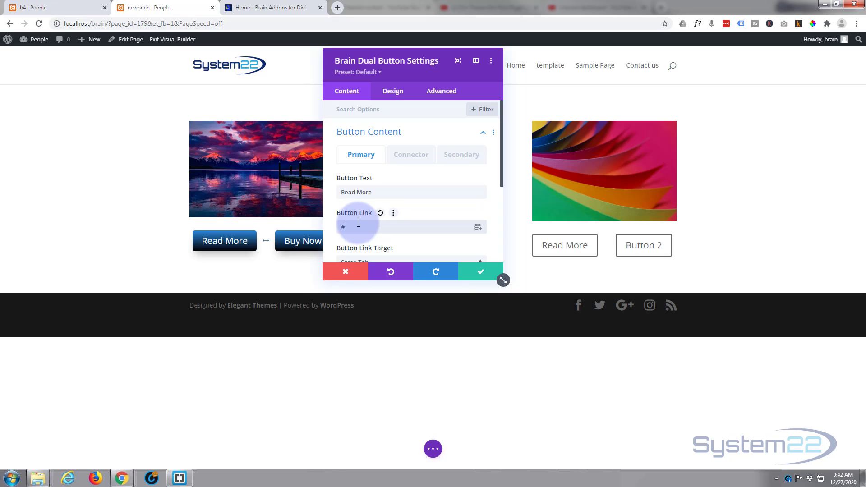
# Step: Examine the primary button's link target options and the module's Link and Background settings
pyautogui.scroll(-2, 359, 223)
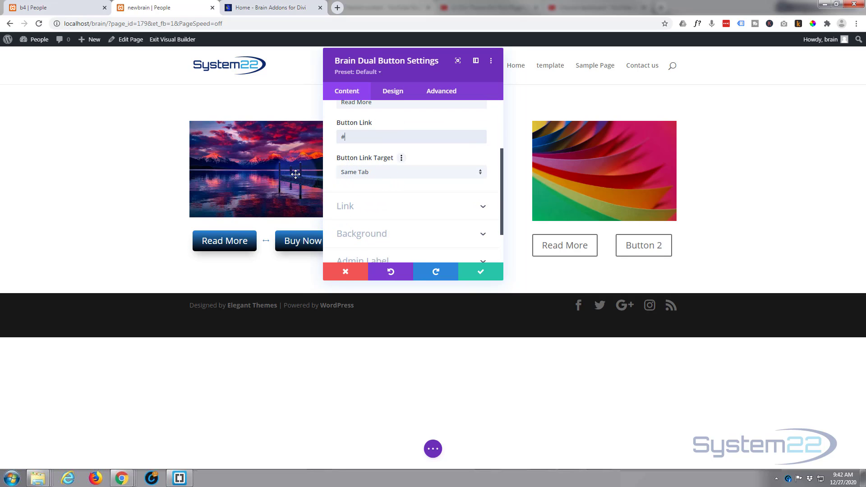
pyautogui.click(388, 175)
pyautogui.click(423, 156)
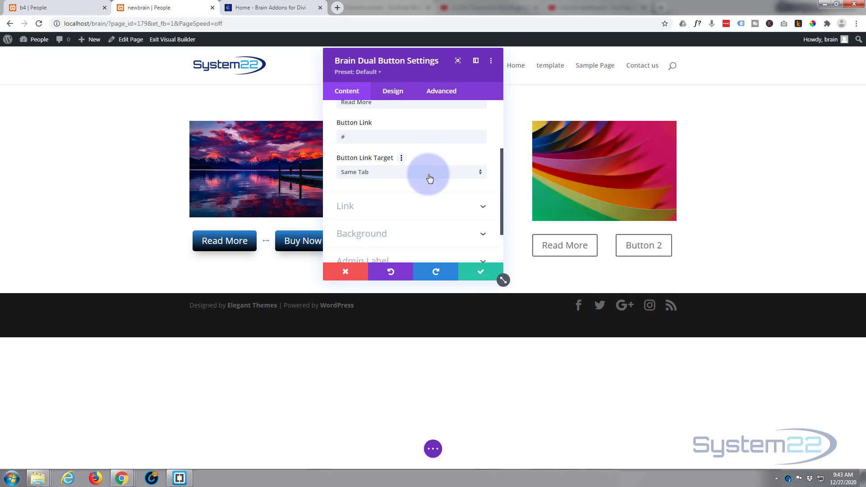
pyautogui.scroll(-2, 429, 176)
pyautogui.click(381, 165)
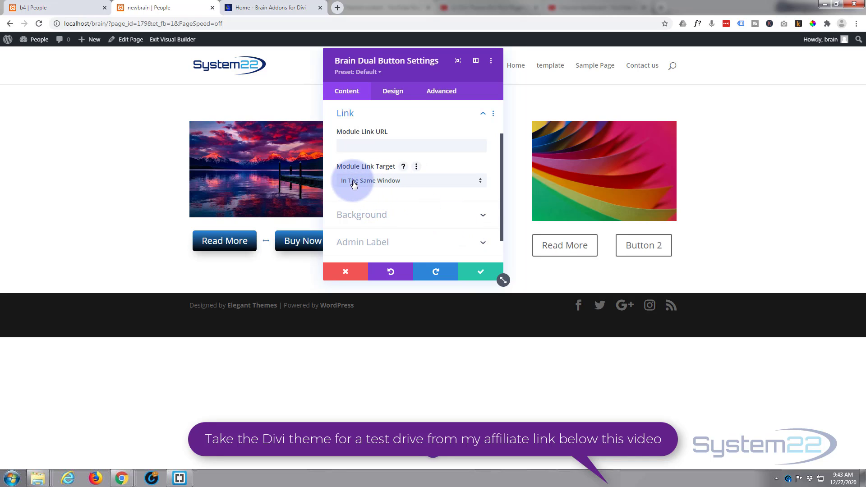
pyautogui.click(405, 204)
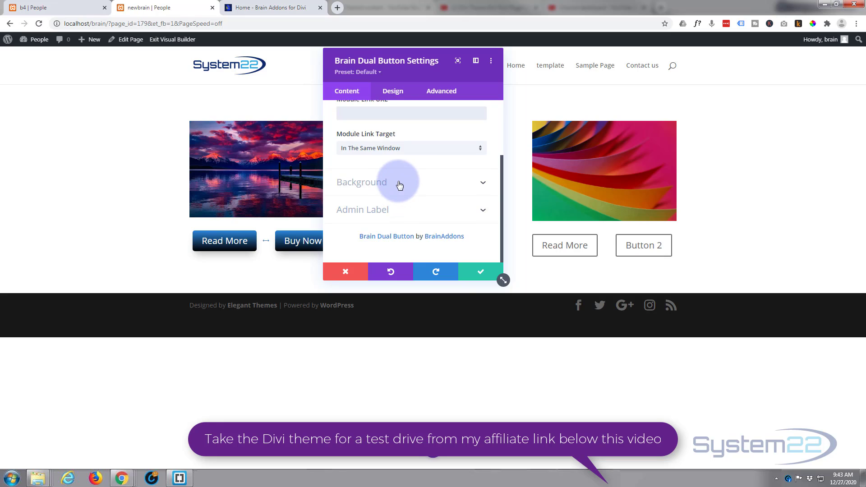
pyautogui.scroll(2, 381, 225)
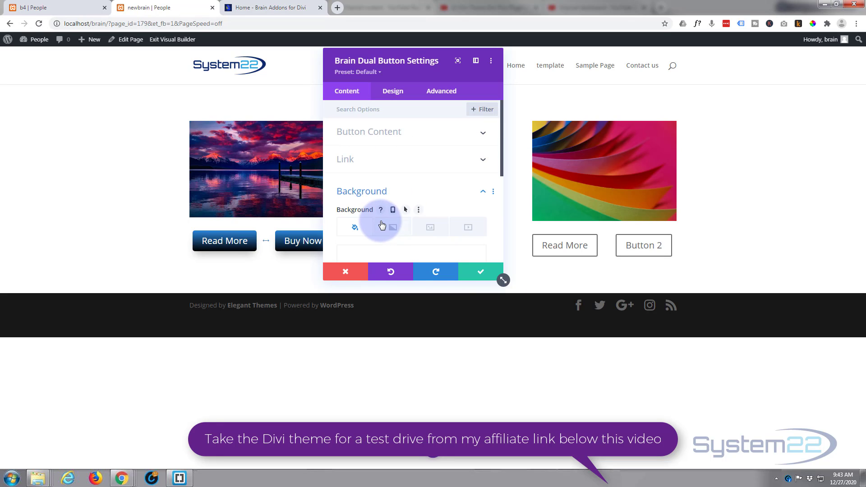
# Step: Try Text as the connector type between the two buttons
pyautogui.click(418, 133)
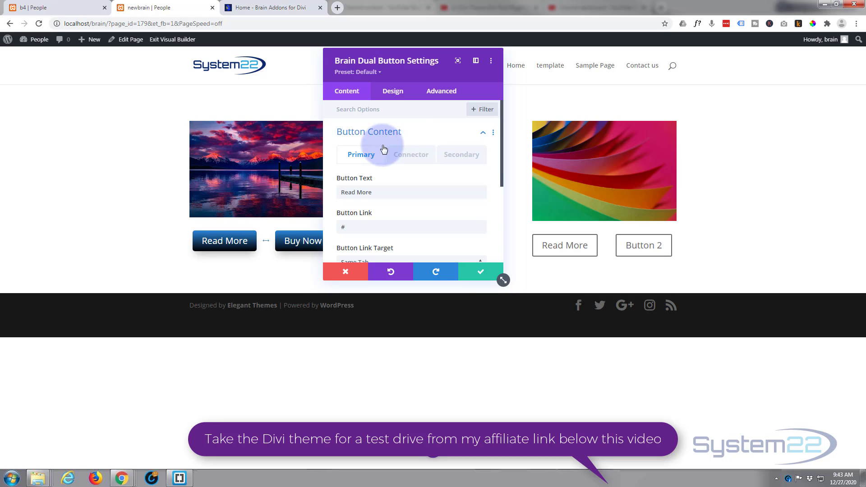
pyautogui.click(411, 157)
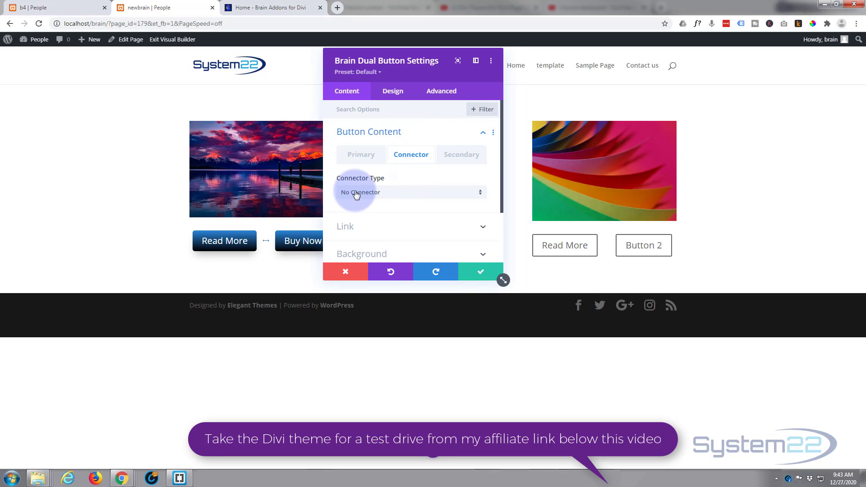
pyautogui.click(392, 195)
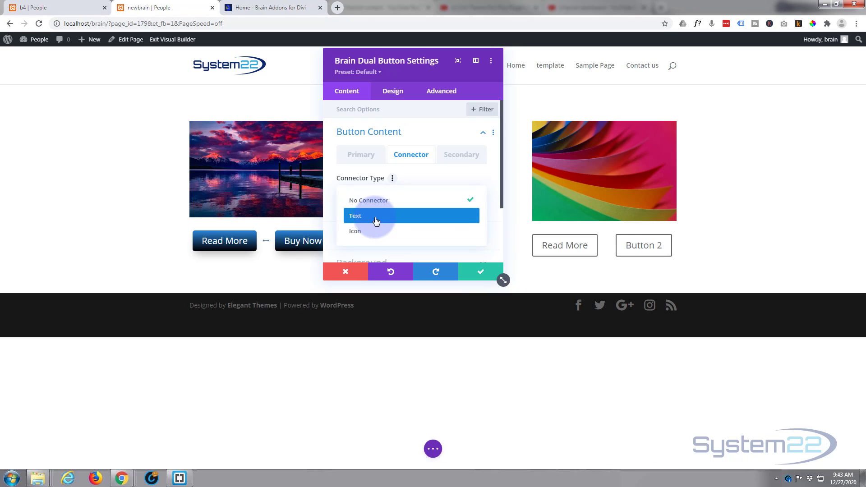
pyautogui.click(377, 217)
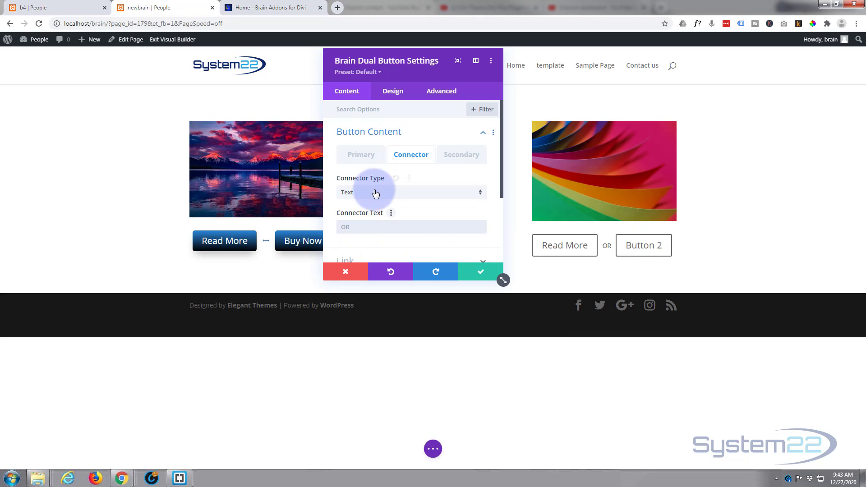
# Step: Change the connector type to Icon and choose the horizontal double-headed arrow as the connector icon
pyautogui.click(375, 192)
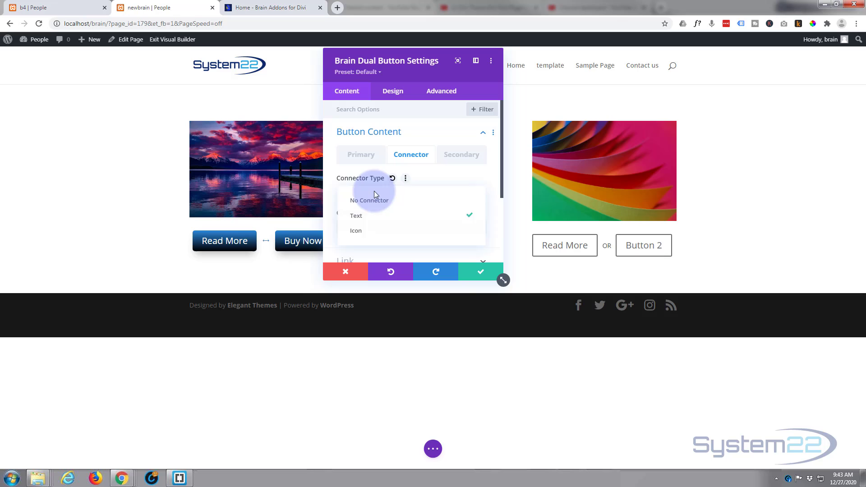
pyautogui.click(368, 234)
pyautogui.scroll(-2, 429, 154)
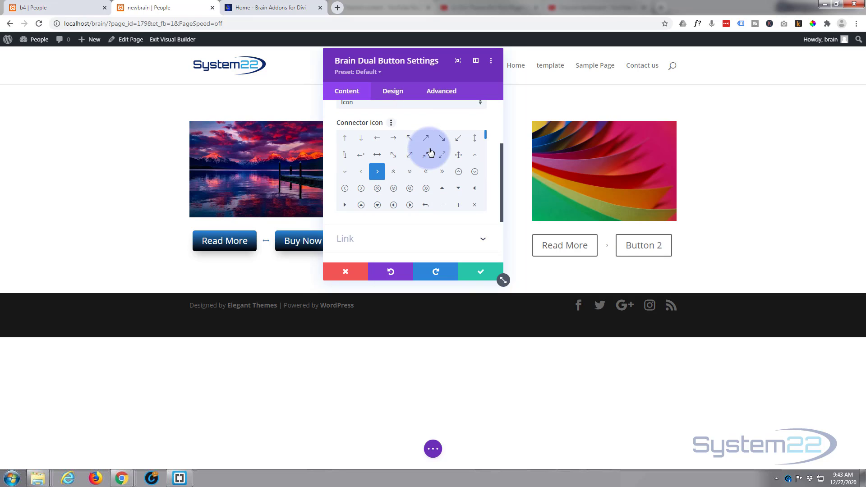
pyautogui.scroll(-5, 429, 156)
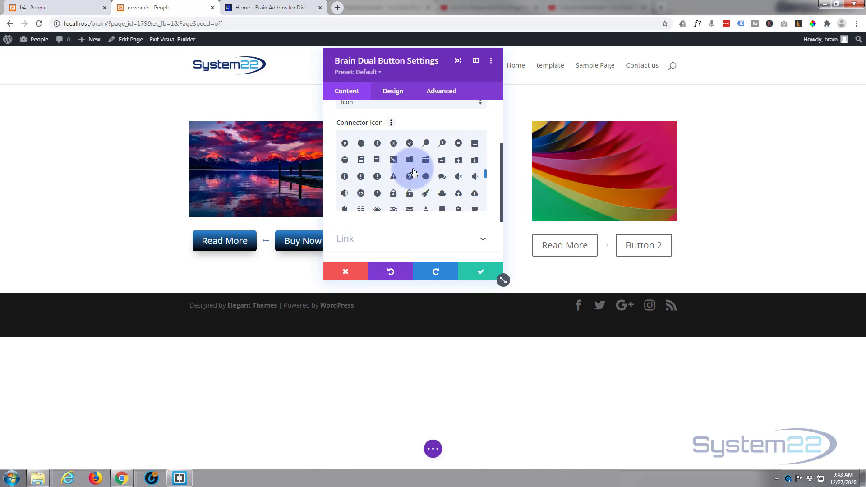
pyautogui.scroll(6, 414, 172)
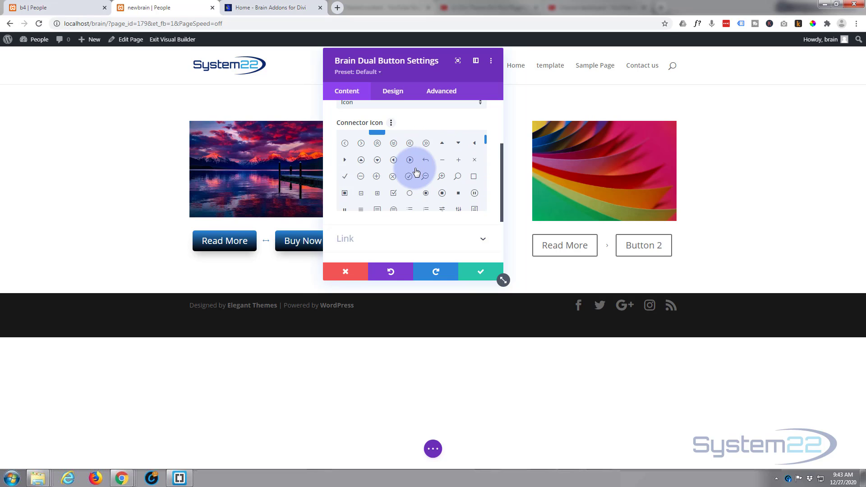
pyautogui.scroll(4, 416, 172)
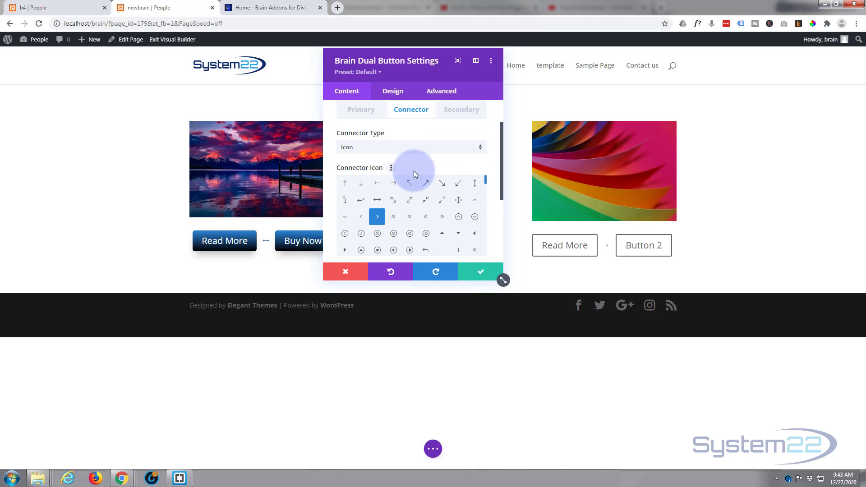
pyautogui.click(377, 200)
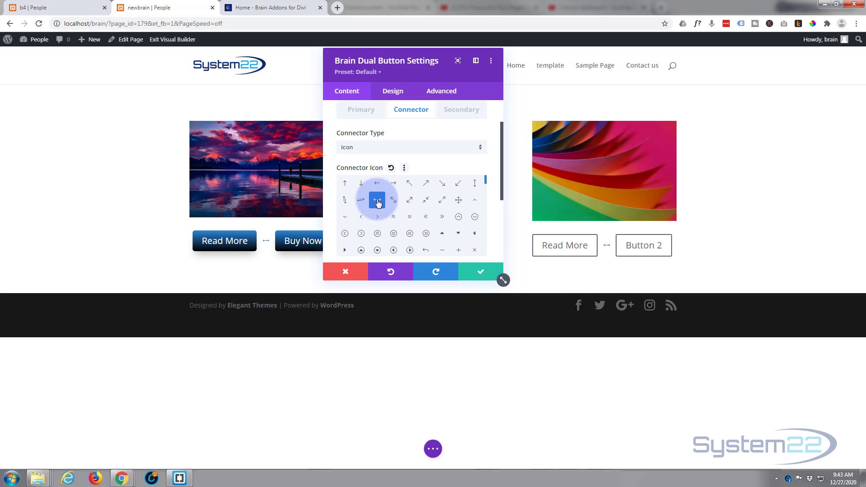
# Step: Set the secondary button's text to Buy Now! and its link to #
pyautogui.click(451, 114)
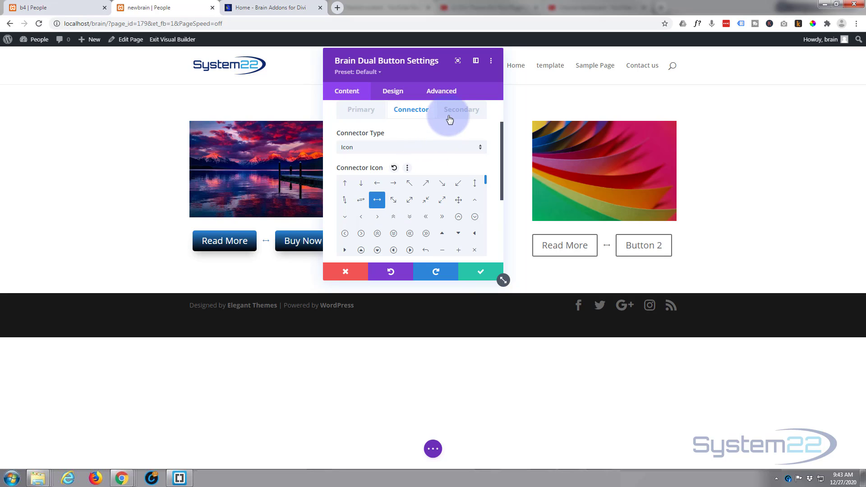
pyautogui.click(368, 146)
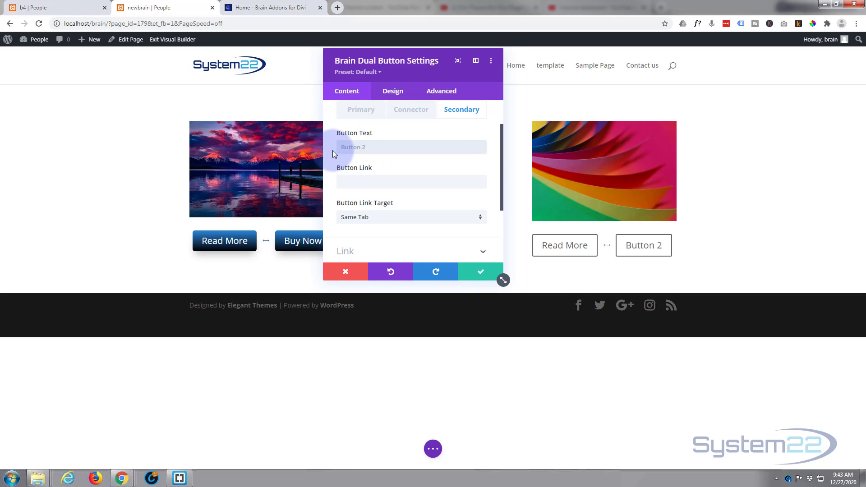
pyautogui.write('Buy Now!')
pyautogui.click(351, 182)
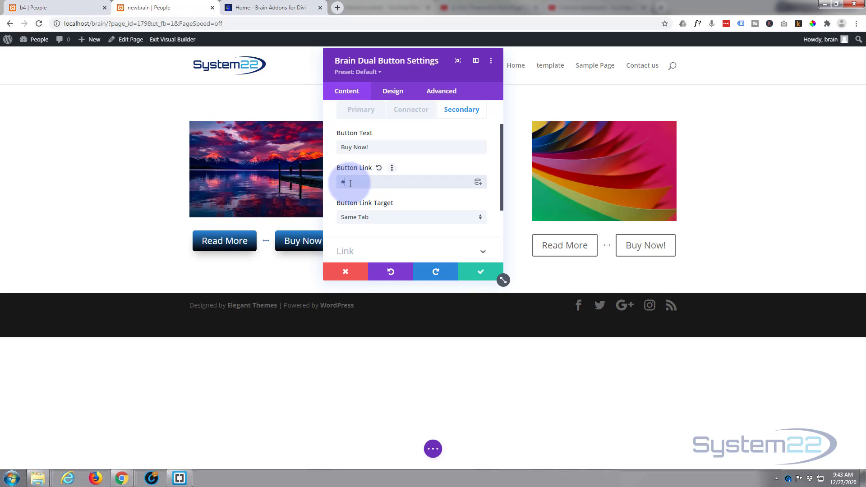
# Step: Center-align the two buttons in the module's design settings and reduce the button gap to 32px
pyautogui.scroll(-2, 367, 209)
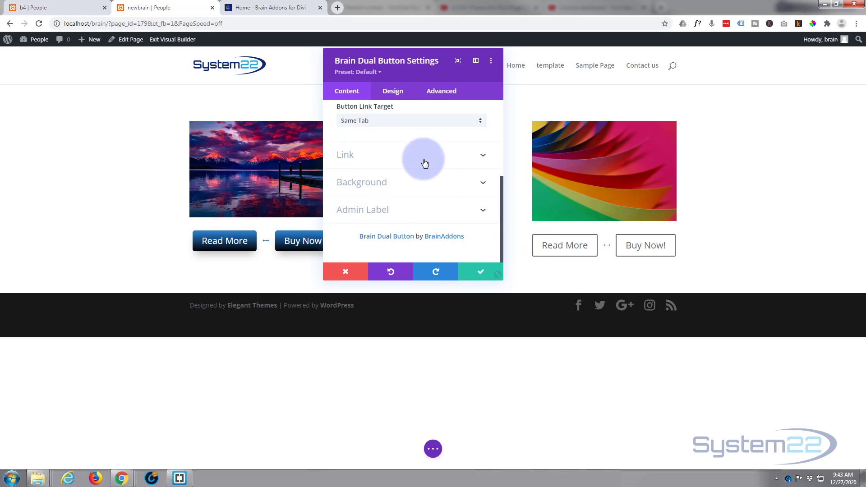
pyautogui.click(398, 94)
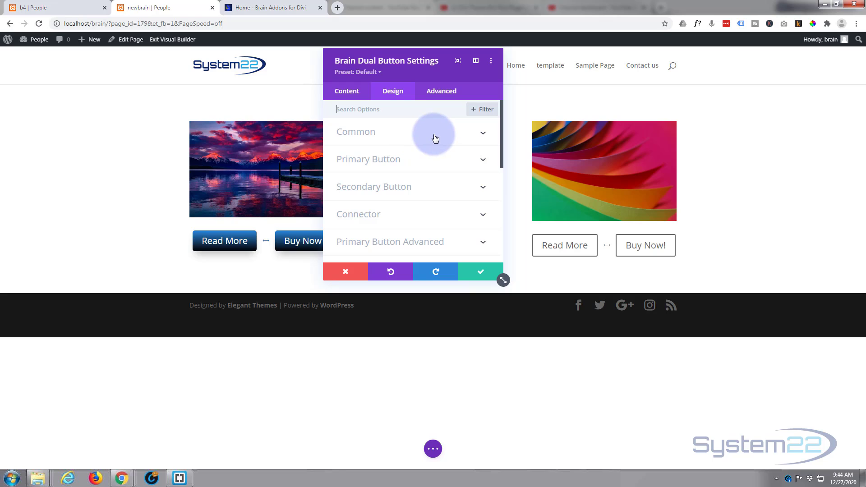
pyautogui.click(436, 138)
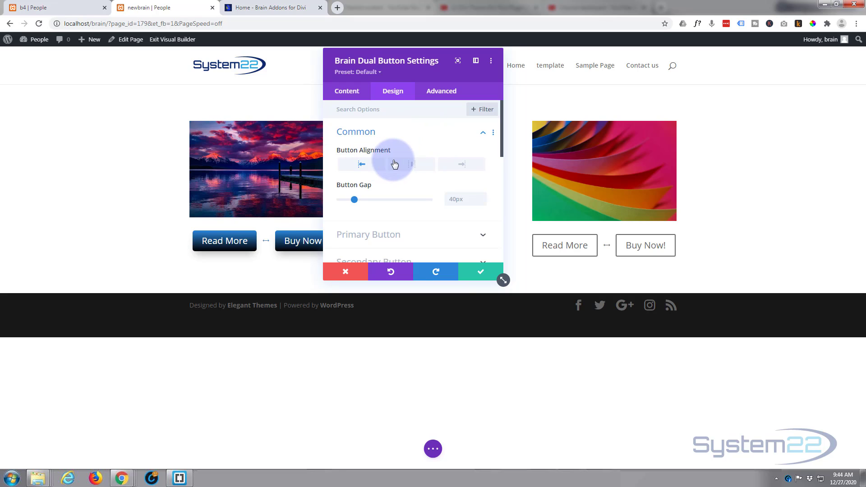
pyautogui.click(410, 166)
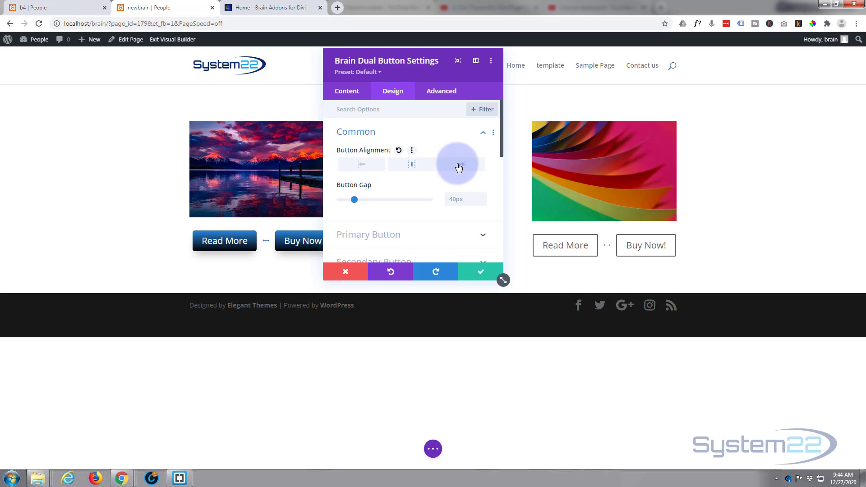
pyautogui.click(367, 167)
pyautogui.click(414, 170)
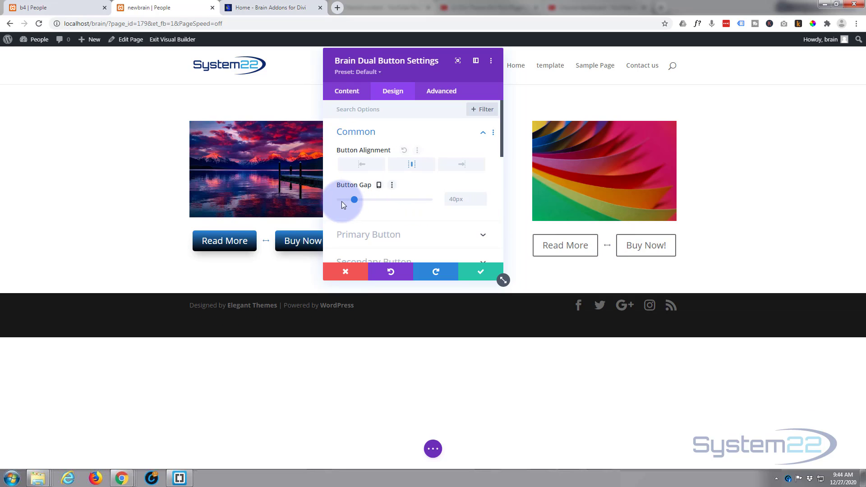
pyautogui.moveTo(354, 199); pyautogui.dragTo(351, 199)
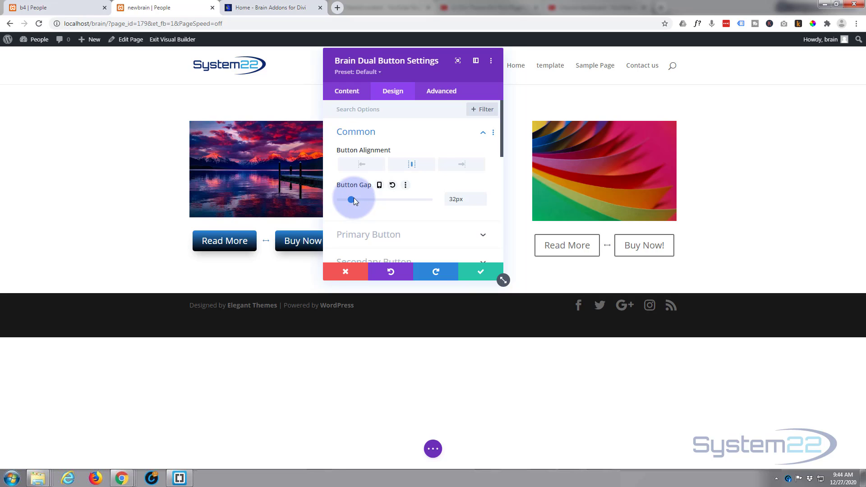
# Step: Enable custom styles for the primary button and set its text color to white (#ffffff)
pyautogui.scroll(-2, 367, 193)
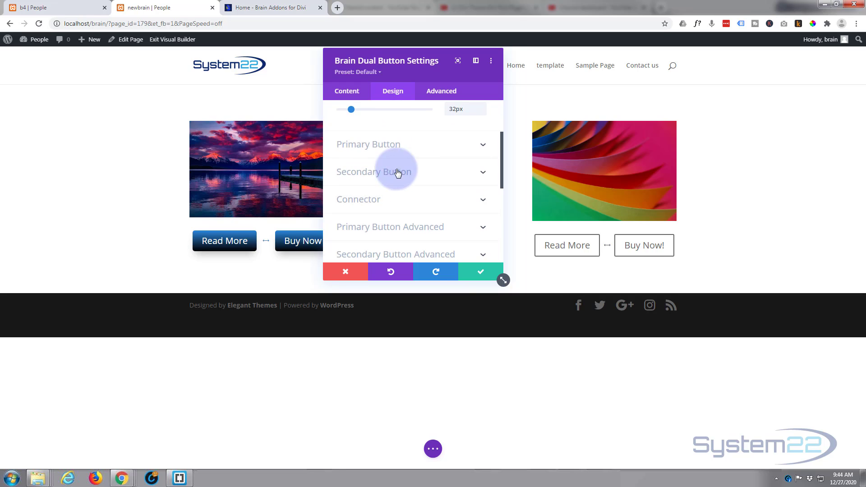
pyautogui.click(414, 148)
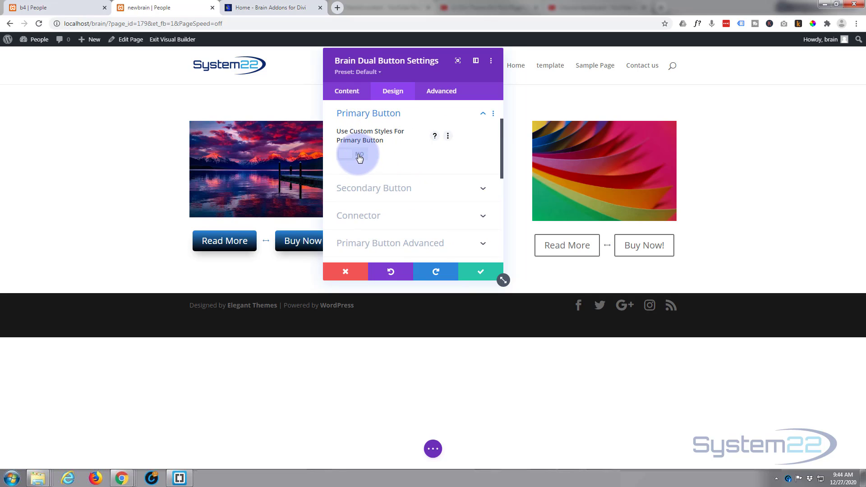
pyautogui.click(359, 155)
pyautogui.scroll(-4, 393, 151)
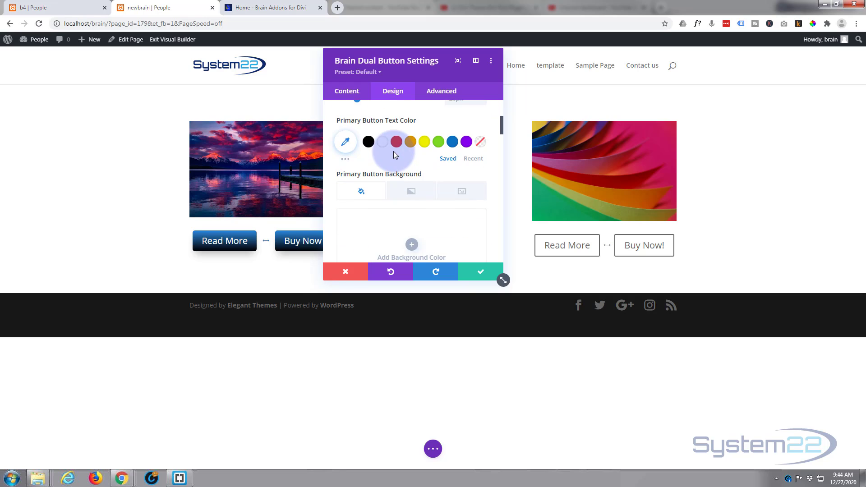
pyautogui.scroll(2, 393, 150)
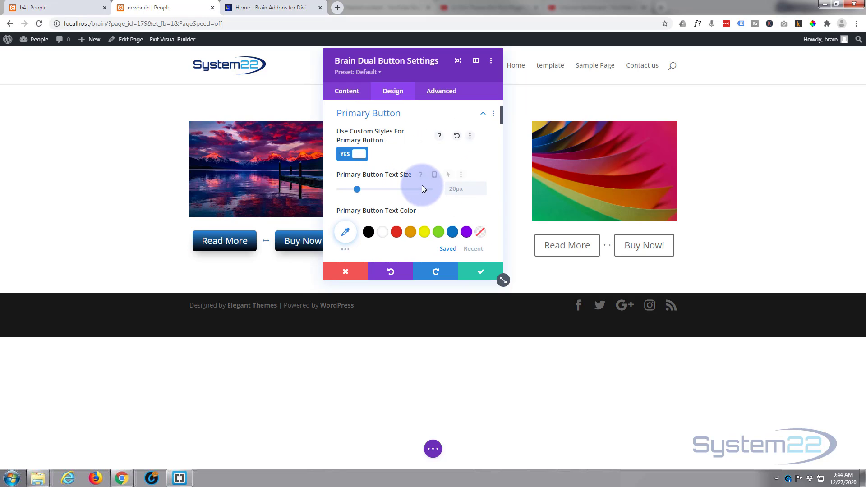
pyautogui.scroll(-1, 423, 188)
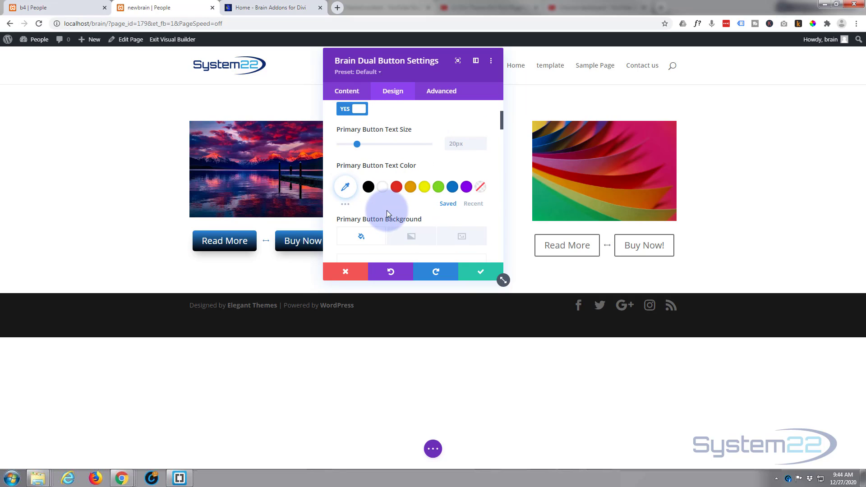
pyautogui.click(383, 188)
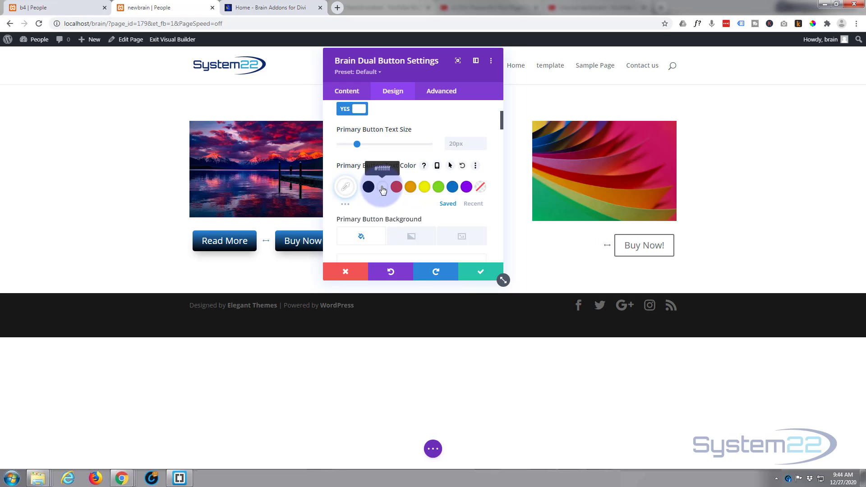
# Step: Give the primary button a gradient background running from the default blue to black (#000000)
pyautogui.scroll(-2, 382, 188)
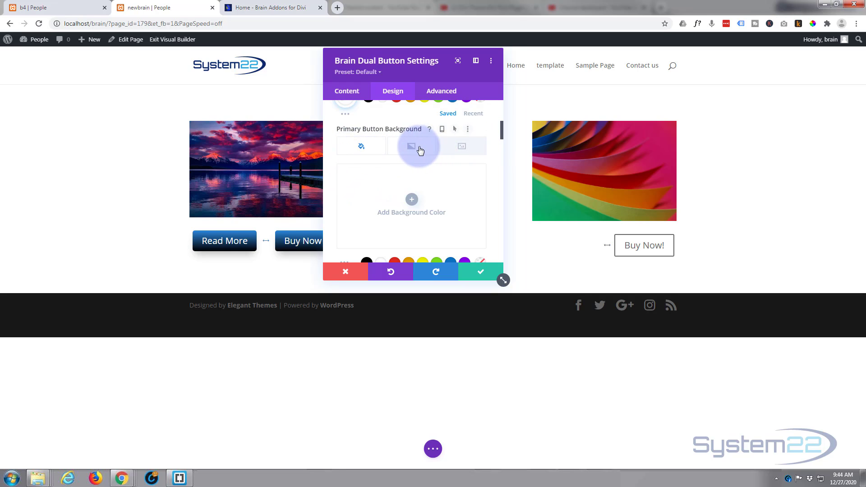
pyautogui.click(417, 148)
pyautogui.click(412, 199)
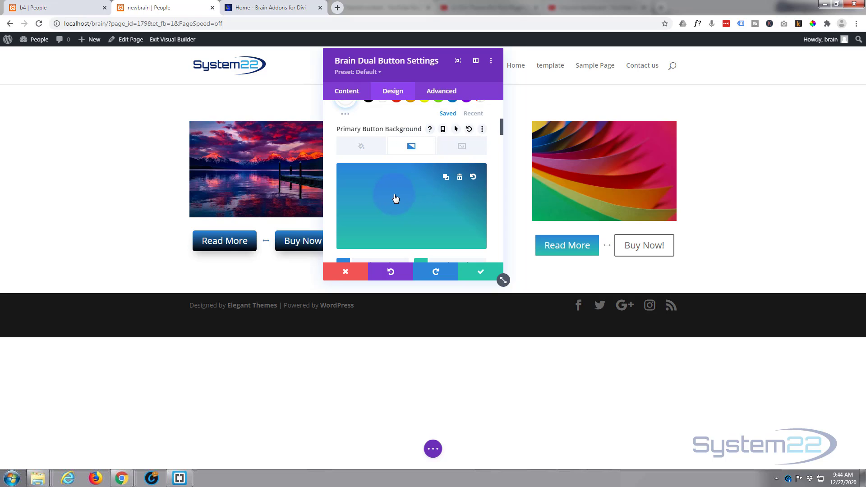
pyautogui.scroll(-2, 397, 197)
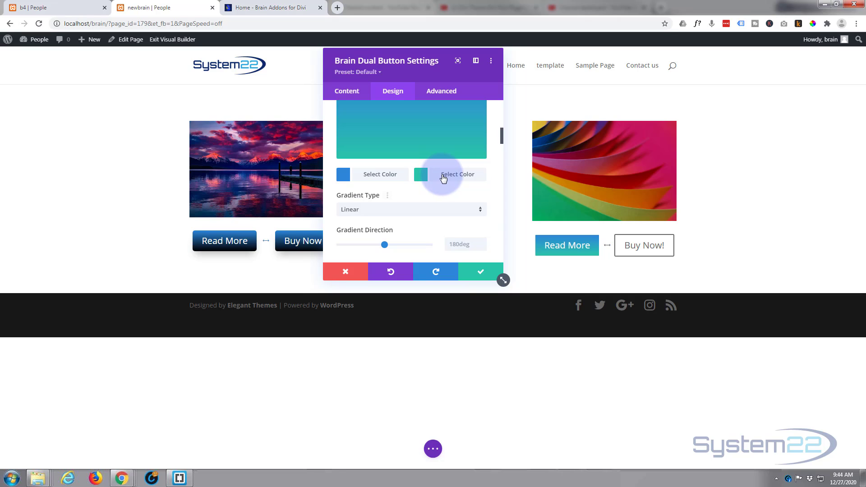
pyautogui.click(445, 176)
pyautogui.scroll(-2, 384, 221)
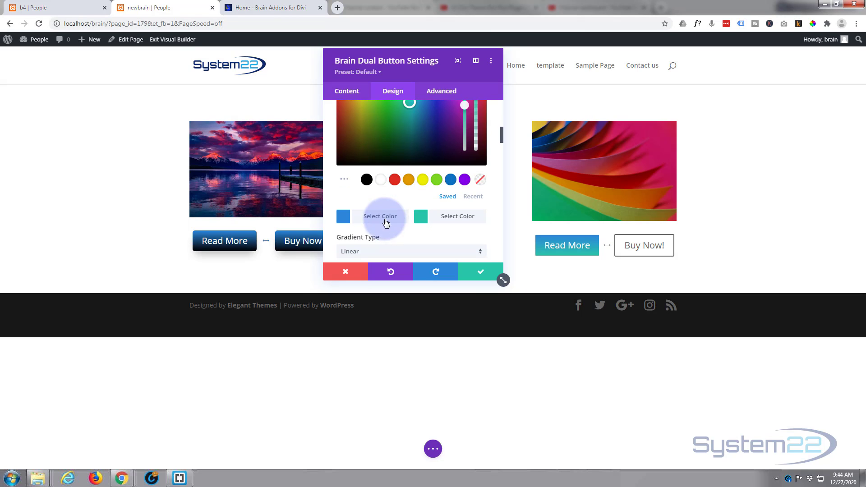
pyautogui.click(366, 181)
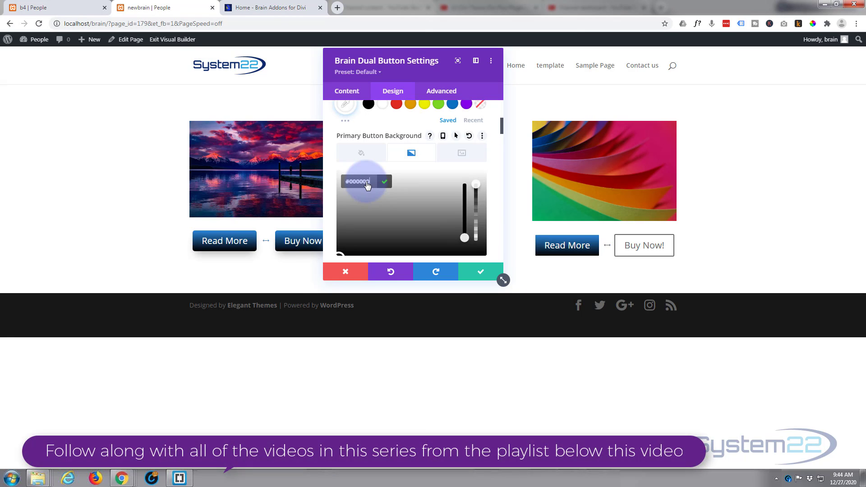
pyautogui.scroll(-2, 390, 193)
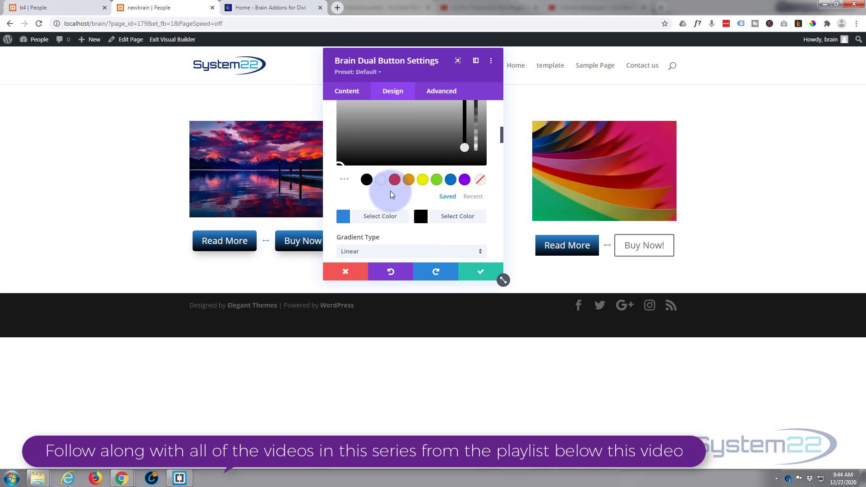
# Step: Try the Radial gradient type on the primary button's background and switch it back to Linear
pyautogui.scroll(-2, 390, 191)
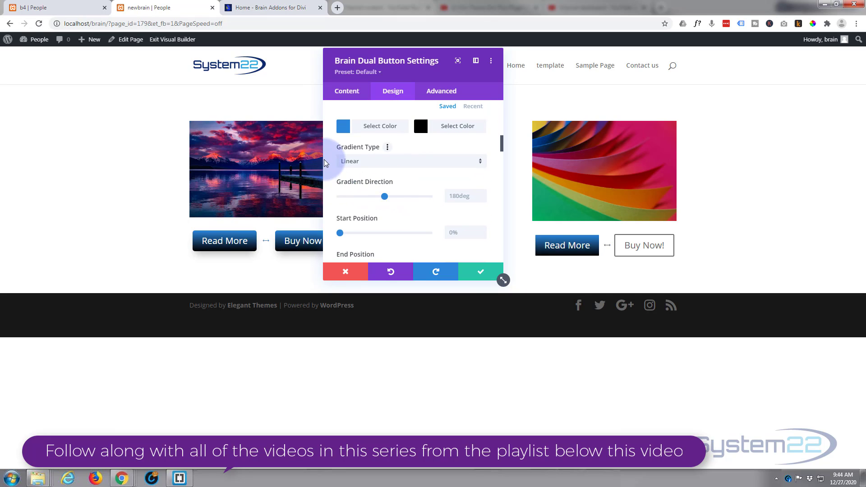
pyautogui.click(397, 162)
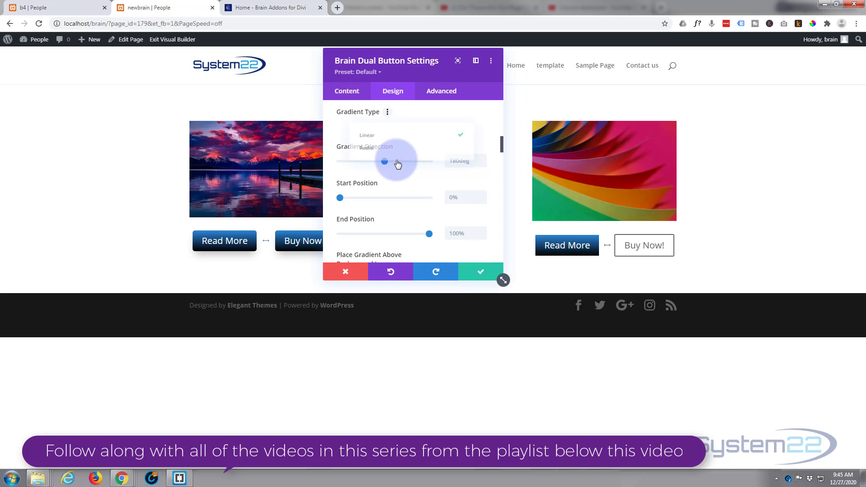
pyautogui.click(362, 151)
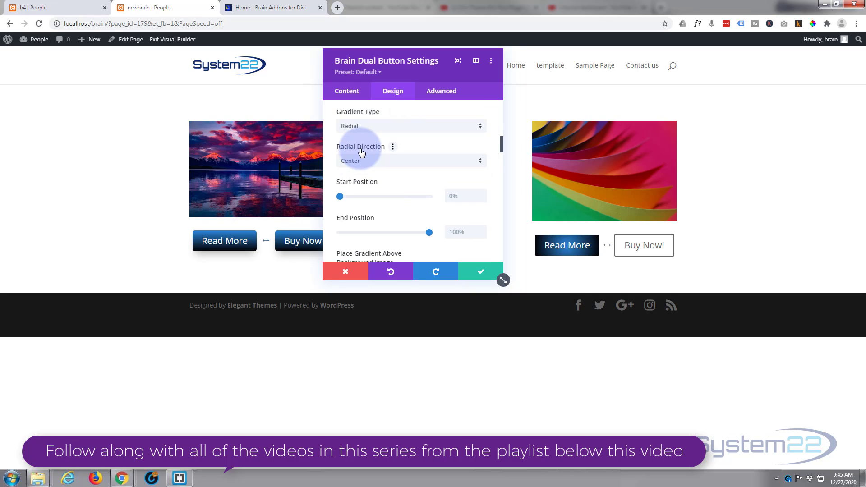
pyautogui.click(385, 131)
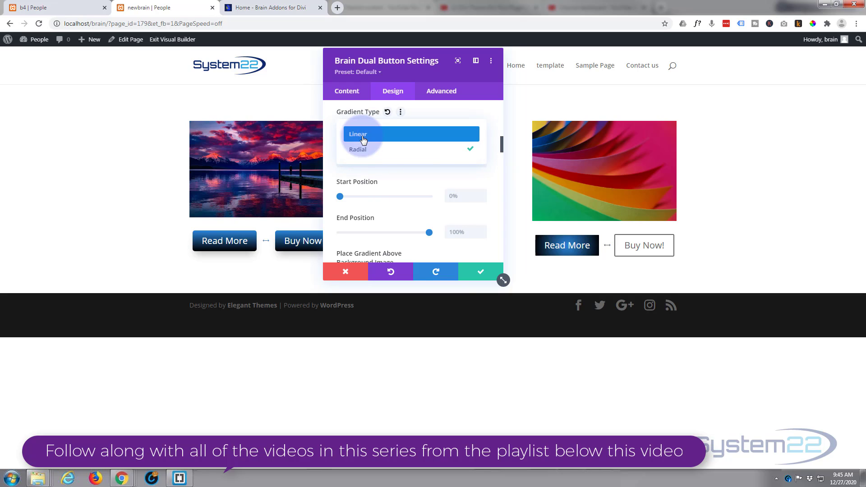
pyautogui.click(364, 135)
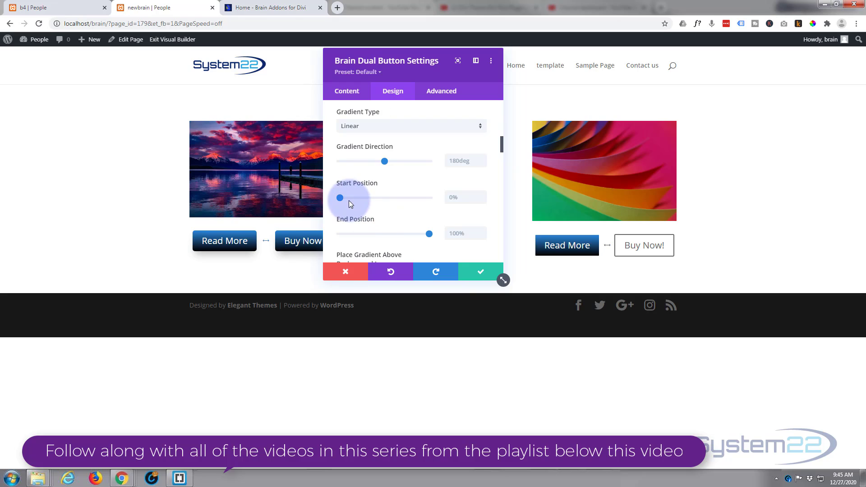
# Step: Set the primary button gradient's start position to 84% and its end position to 37%
pyautogui.click(398, 198)
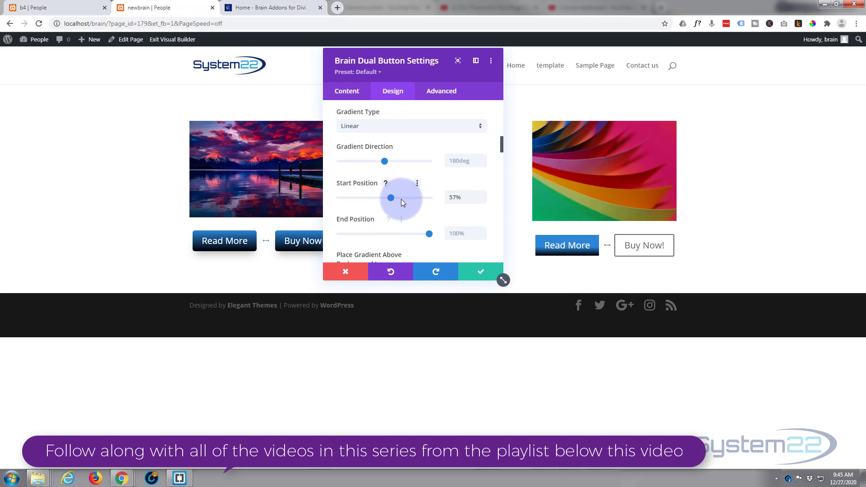
pyautogui.click(415, 199)
pyautogui.click(428, 240)
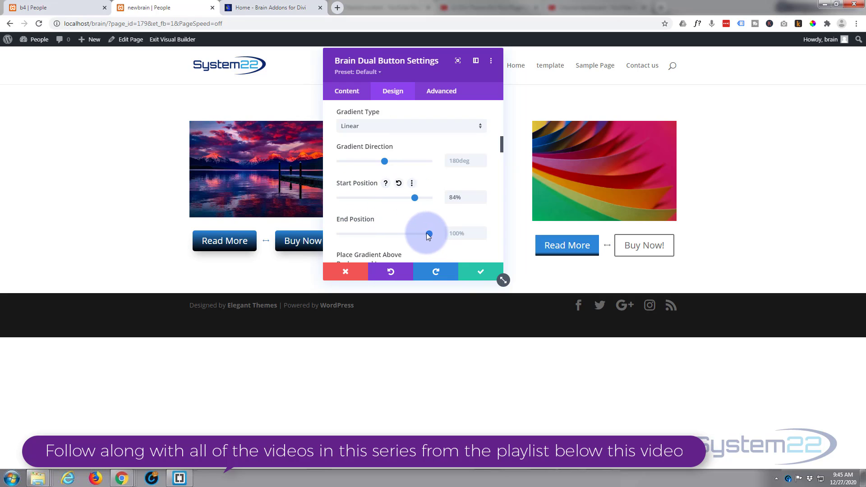
pyautogui.moveTo(384, 231); pyautogui.dragTo(377, 233)
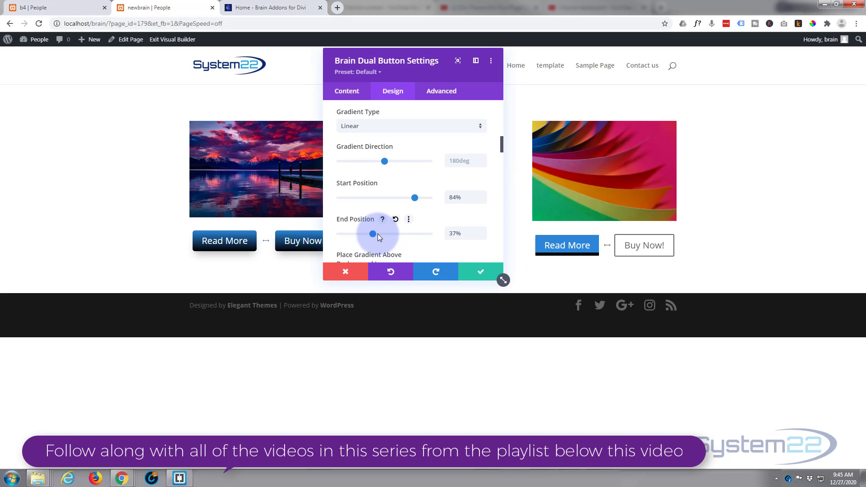
# Step: Return the primary button's gradient to a 0% start and 100% end position, and set its border width to 0px
pyautogui.click(432, 233)
pyautogui.moveTo(415, 198); pyautogui.dragTo(333, 199)
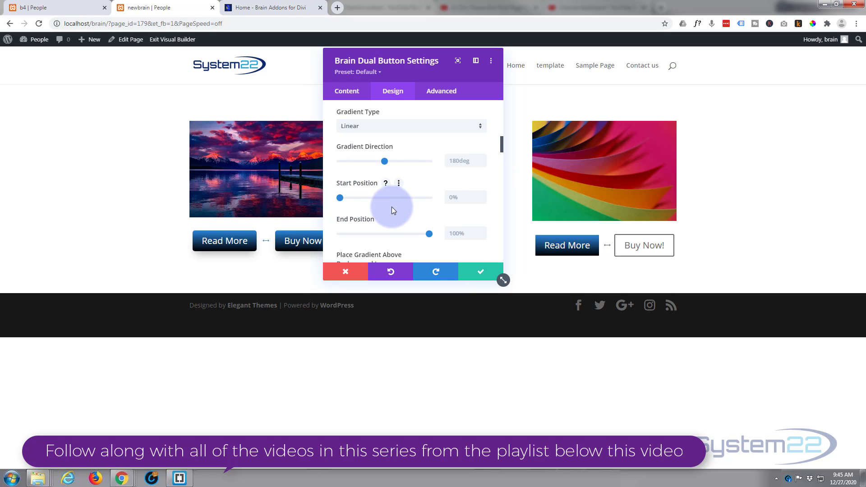
pyautogui.scroll(-1, 392, 207)
pyautogui.scroll(-2, 358, 200)
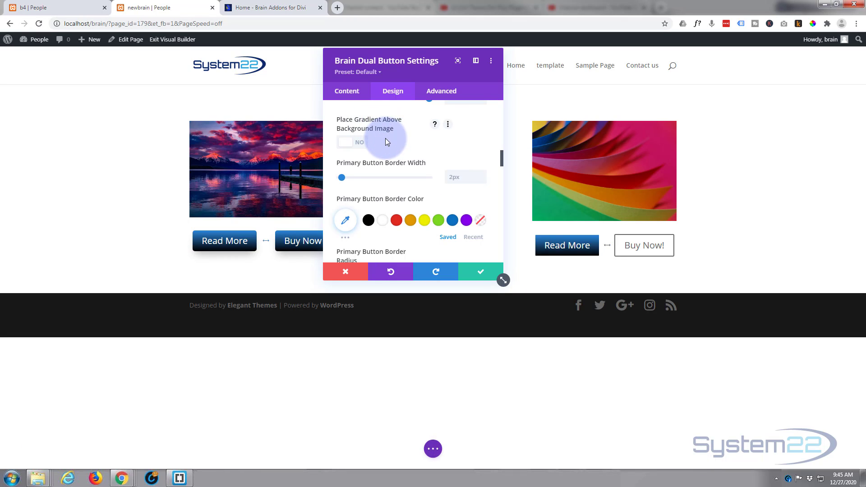
pyautogui.scroll(-1, 385, 138)
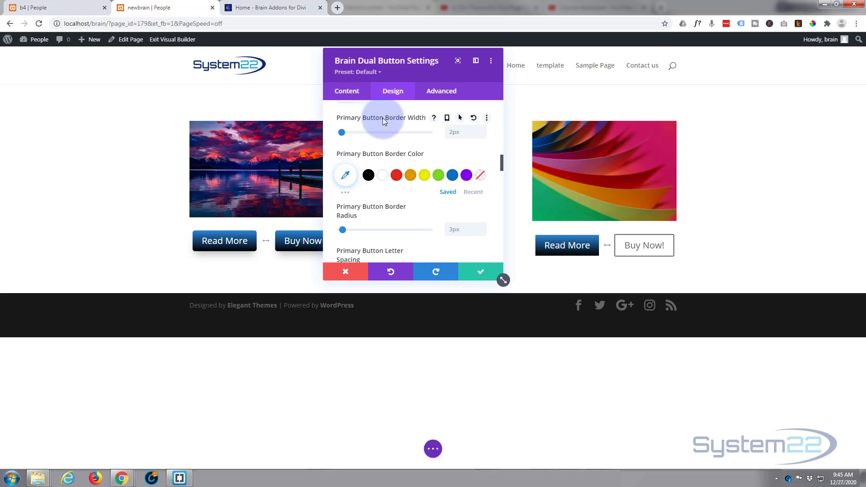
pyautogui.click(482, 134)
pyautogui.click(482, 134)
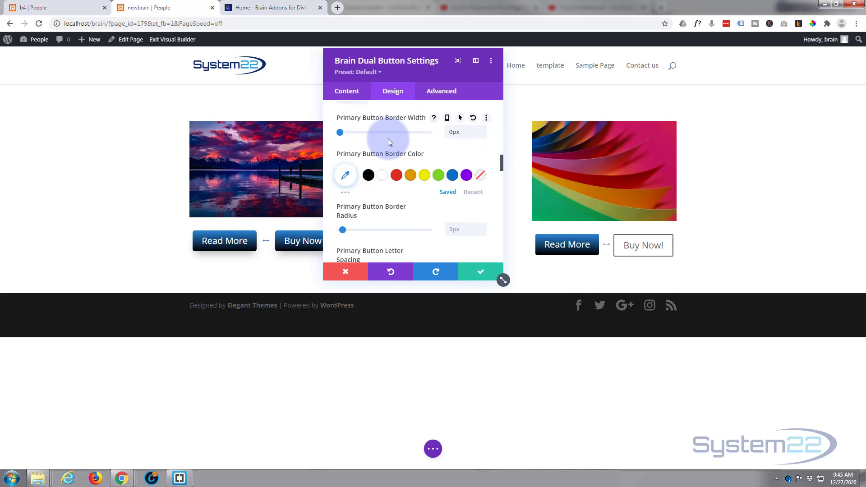
# Step: Review the primary button's remaining font, icon, text shadow and margin options
pyautogui.scroll(-5, 382, 139)
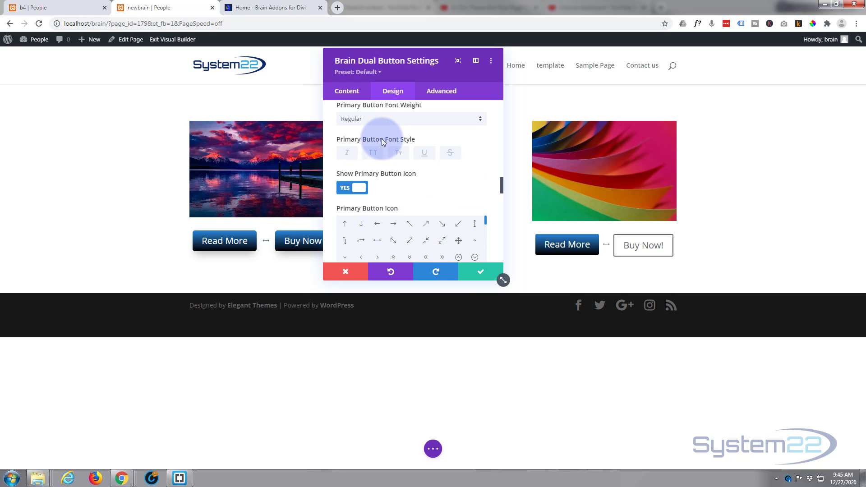
pyautogui.scroll(-1, 382, 139)
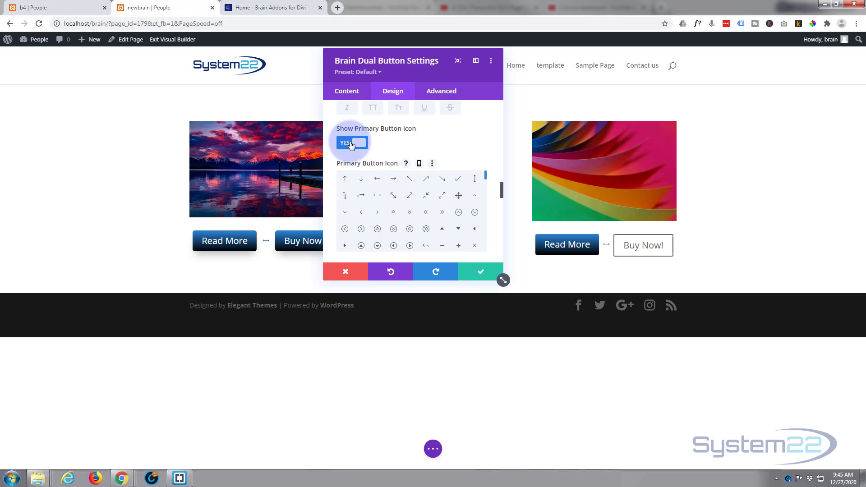
pyautogui.scroll(-1, 441, 148)
pyautogui.scroll(-5, 442, 151)
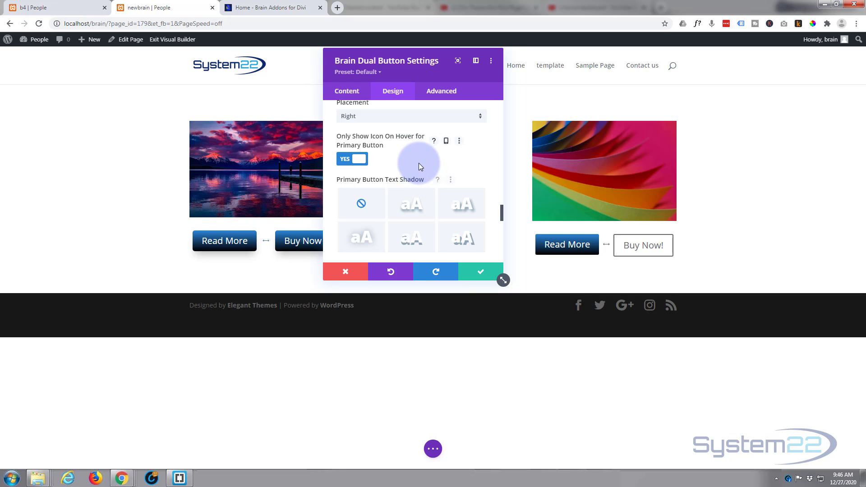
pyautogui.scroll(-1, 419, 164)
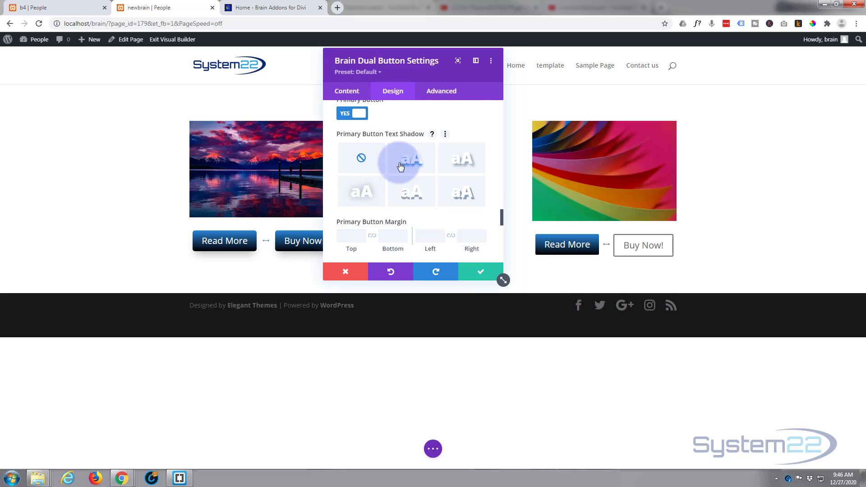
pyautogui.scroll(-2, 400, 166)
pyautogui.scroll(-2, 402, 162)
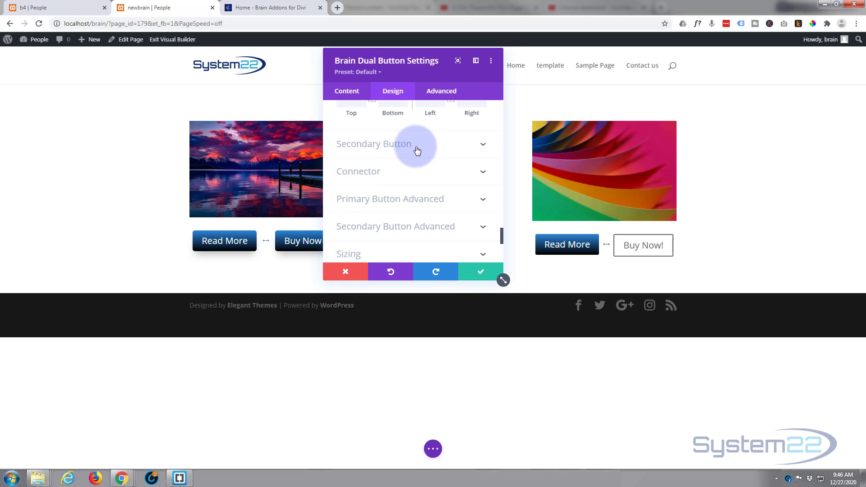
# Step: Enable custom styles for the secondary button and set its text color to white (#ffffff)
pyautogui.scroll(-4, 415, 151)
pyautogui.scroll(4, 415, 151)
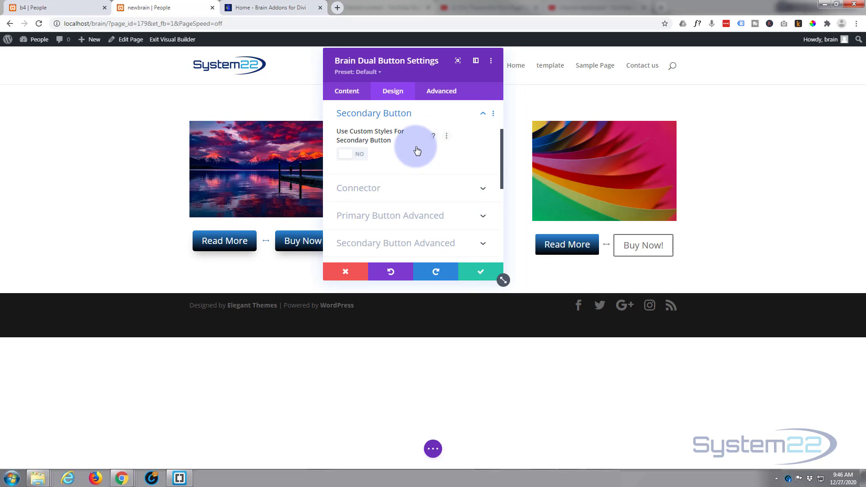
pyautogui.click(359, 155)
pyautogui.scroll(-2, 377, 149)
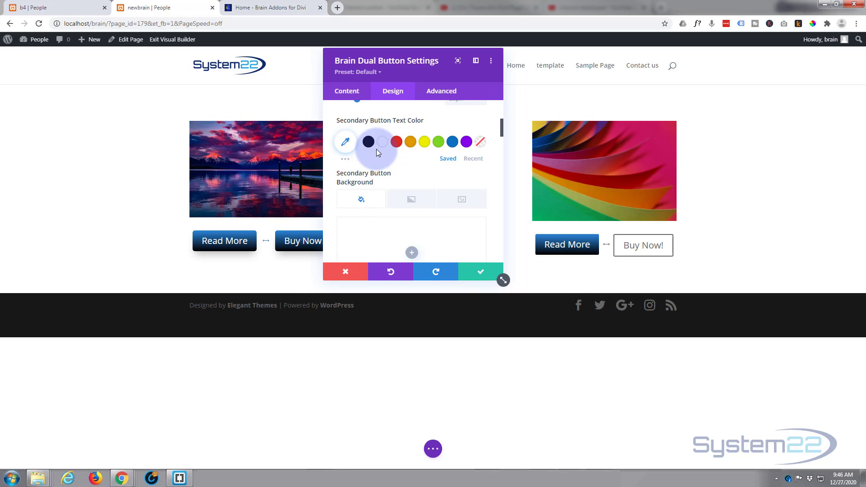
pyautogui.click(379, 146)
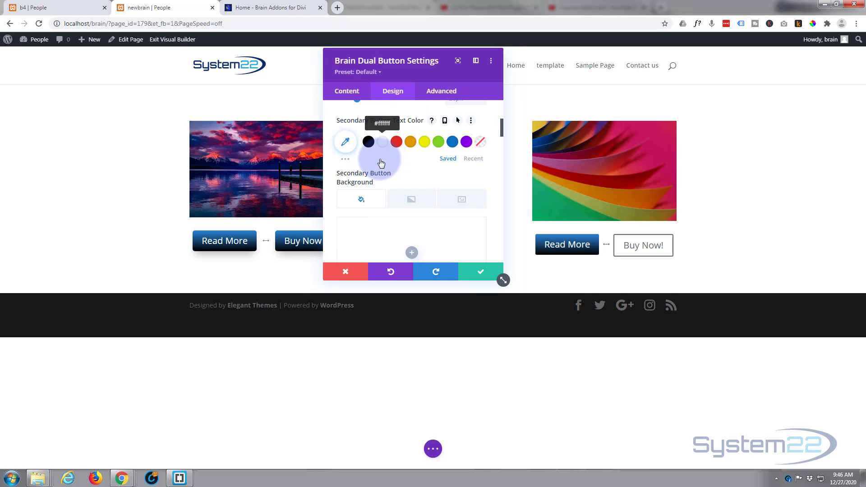
# Step: Give the secondary button a gradient background running from the default blue to black (#000000)
pyautogui.scroll(-2, 379, 162)
pyautogui.click(409, 110)
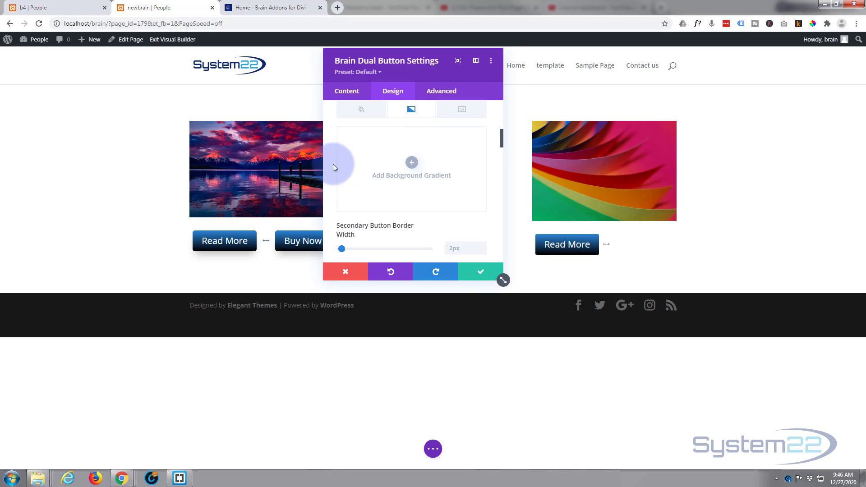
pyautogui.click(411, 163)
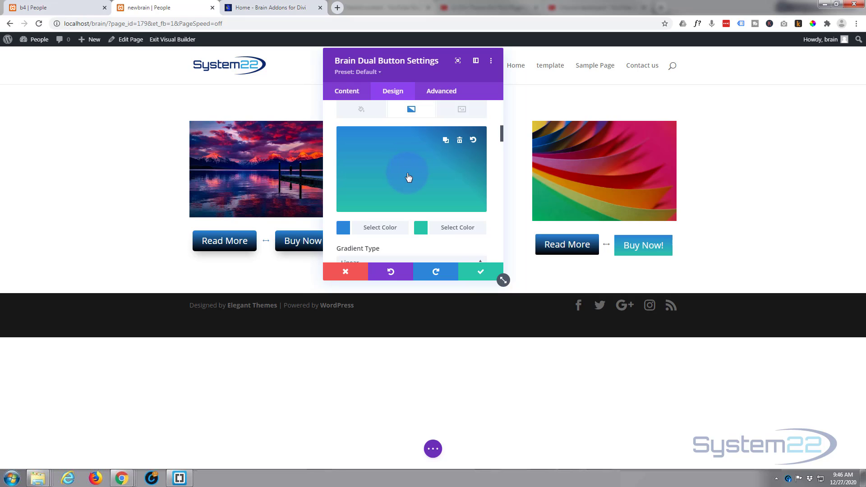
pyautogui.scroll(-3, 411, 178)
pyautogui.click(452, 137)
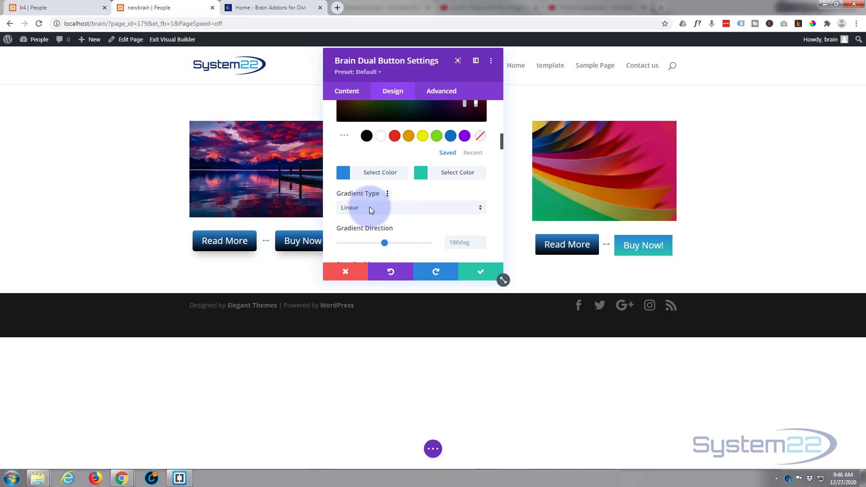
pyautogui.scroll(3, 384, 200)
pyautogui.scroll(-2, 424, 208)
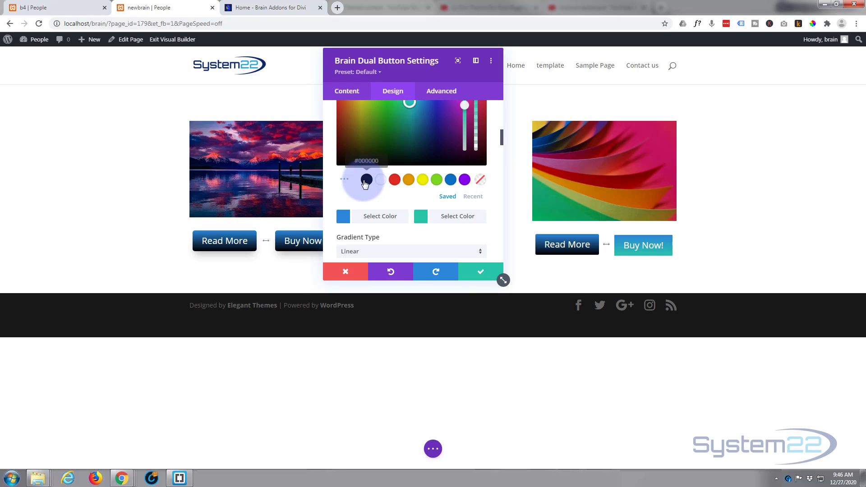
pyautogui.click(366, 180)
pyautogui.scroll(2, 403, 196)
pyautogui.scroll(-4, 403, 196)
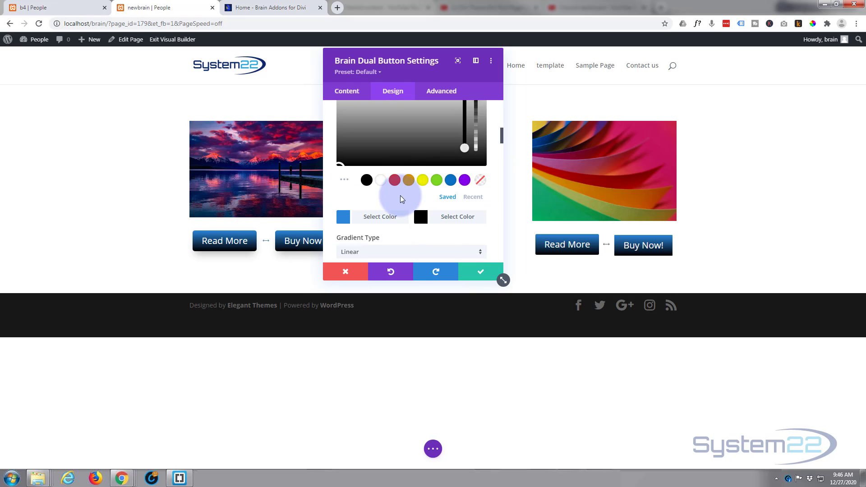
# Step: Review the secondary button's gradient position, border, font and icon options, and collapse its settings
pyautogui.scroll(-5, 399, 194)
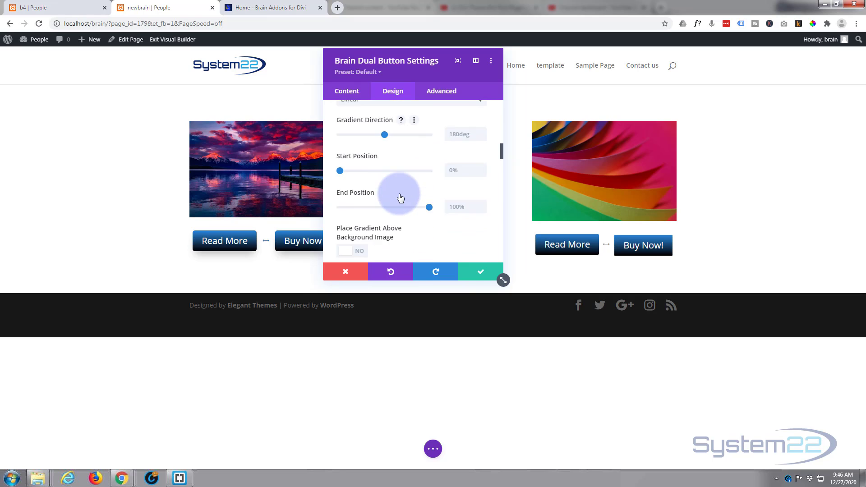
pyautogui.scroll(-5, 399, 195)
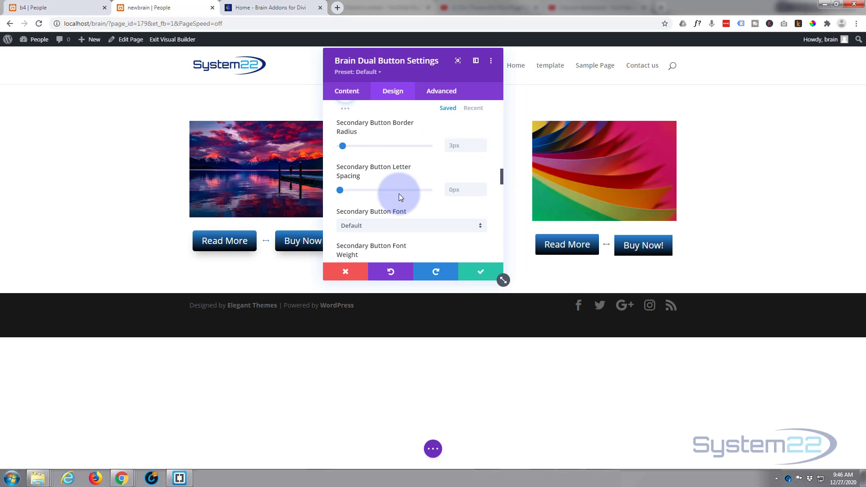
pyautogui.scroll(-5, 399, 193)
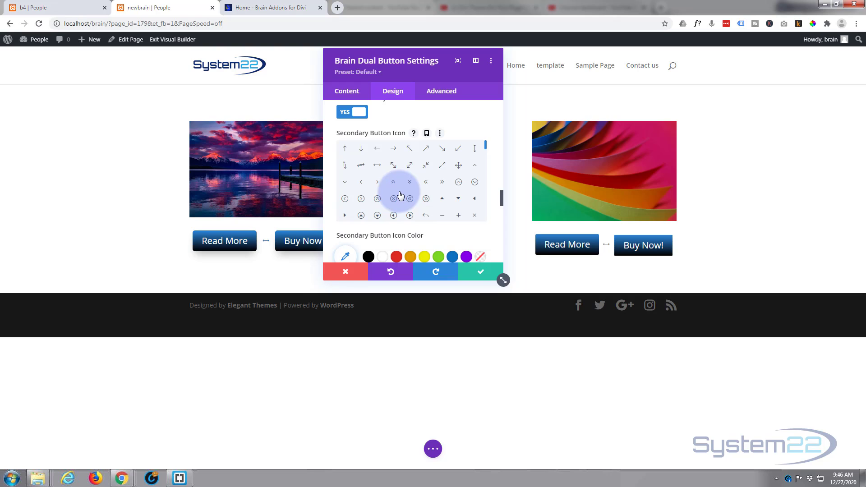
pyautogui.scroll(4, 403, 126)
pyautogui.scroll(8, 404, 124)
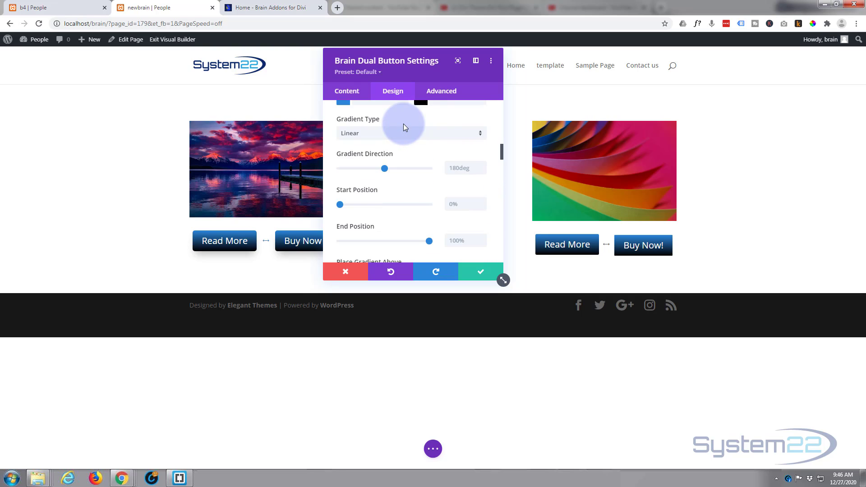
pyautogui.scroll(3, 403, 123)
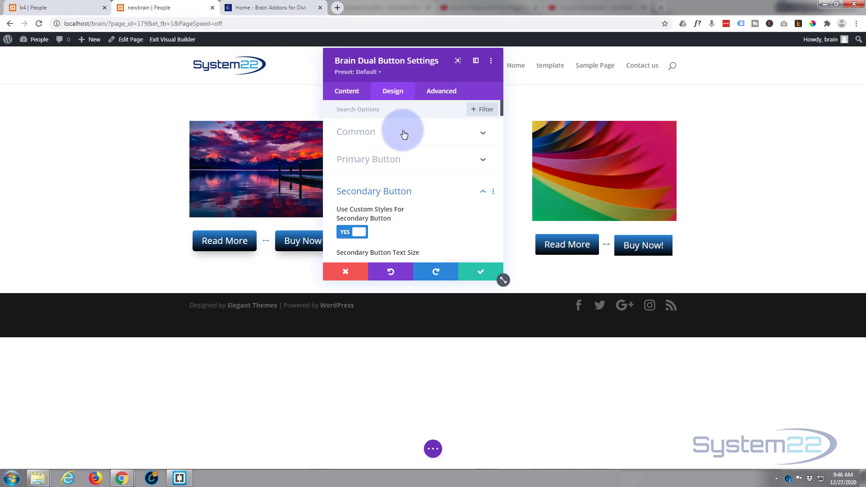
pyautogui.click(416, 192)
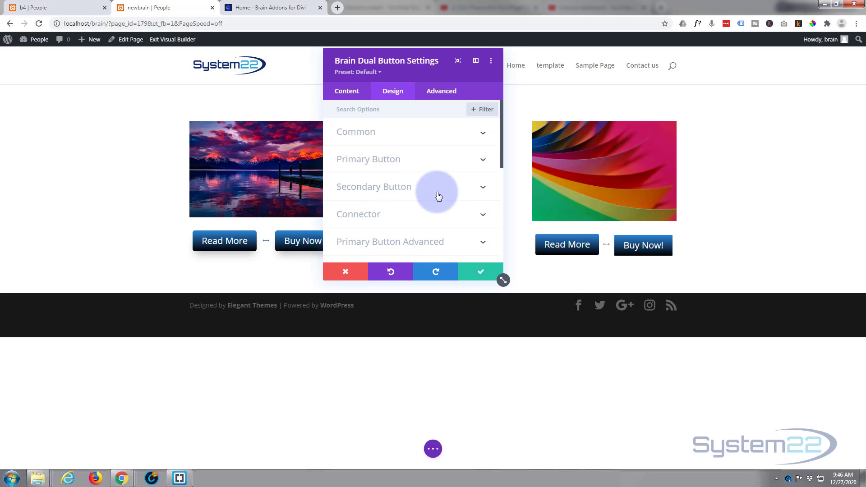
# Step: Set the text color of the connector between the buttons to blue (#0c71c3)
pyautogui.scroll(-1, 440, 192)
pyautogui.scroll(-1, 438, 192)
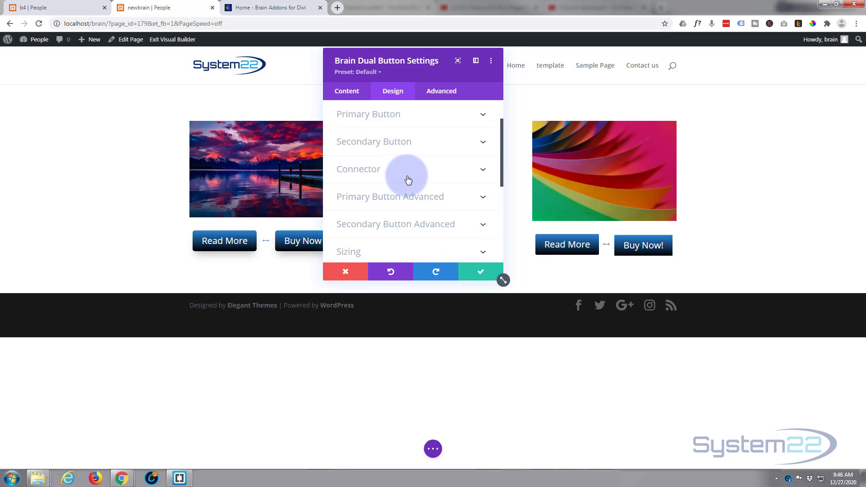
pyautogui.click(408, 180)
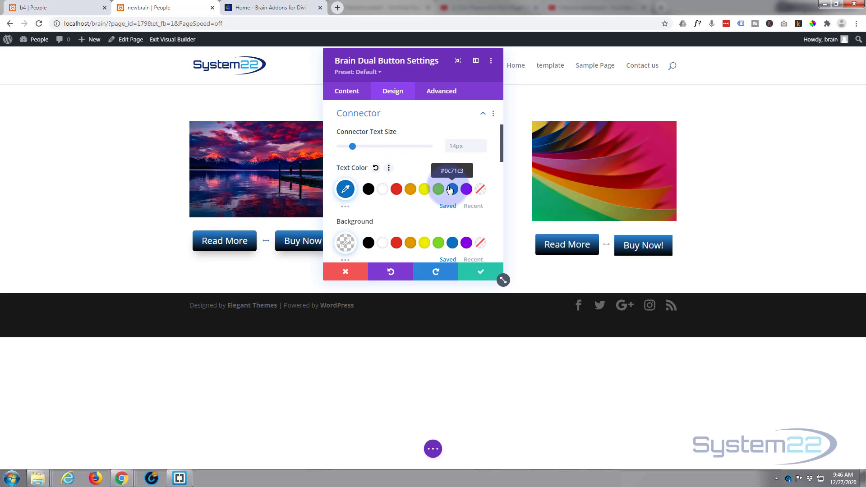
# Step: Try a yellow (#edf000) background on the connector and return it to transparent
pyautogui.scroll(-1, 451, 193)
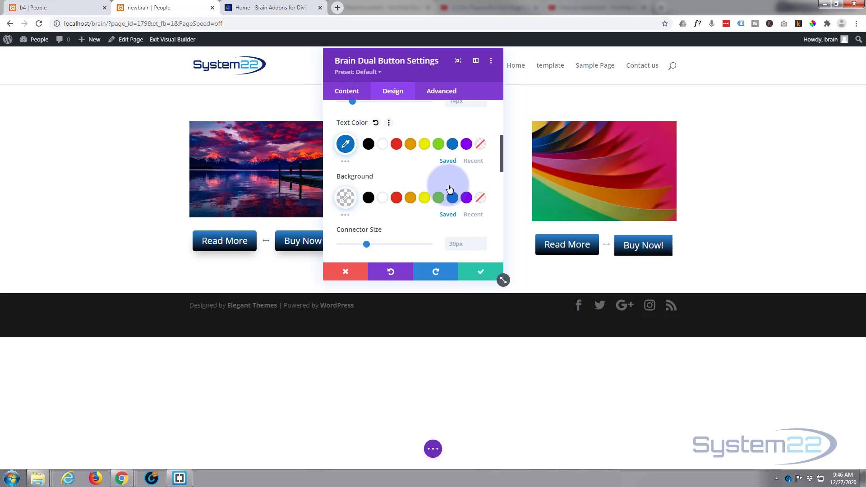
pyautogui.click(424, 201)
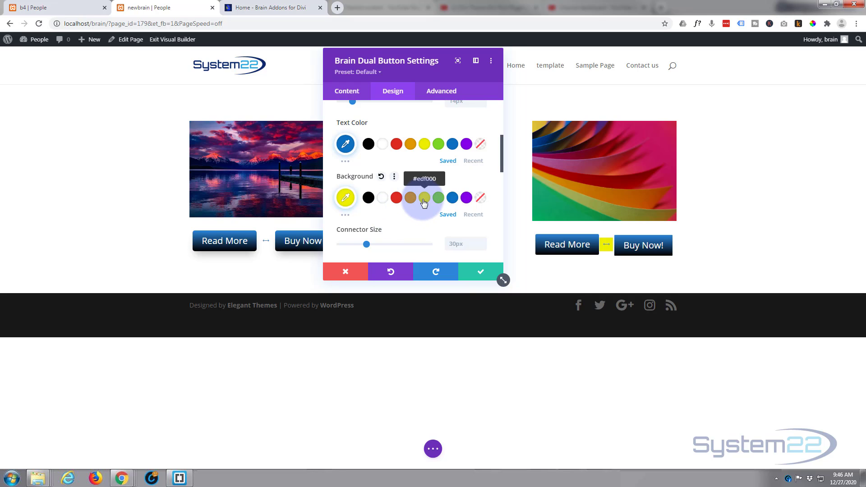
pyautogui.click(481, 199)
# Step: Set the primary button's advanced border radius to 8px on all corners and apply the bottom drop-shadow preset
pyautogui.scroll(-2, 424, 195)
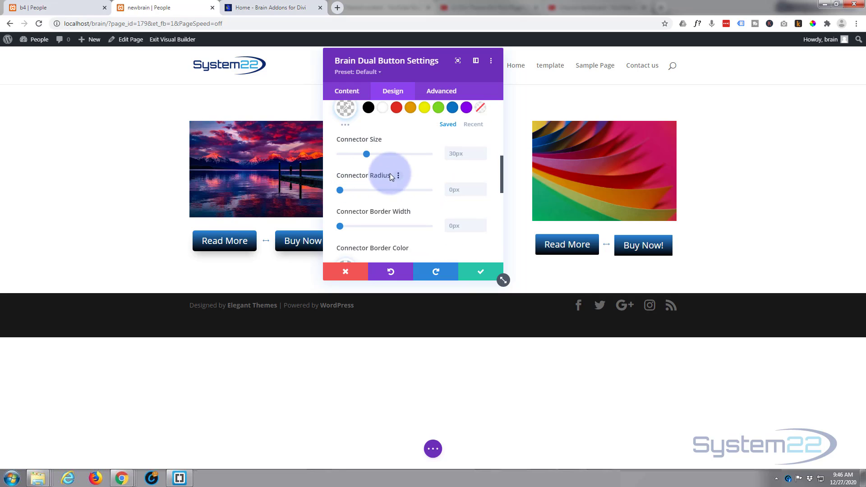
pyautogui.scroll(-2, 394, 180)
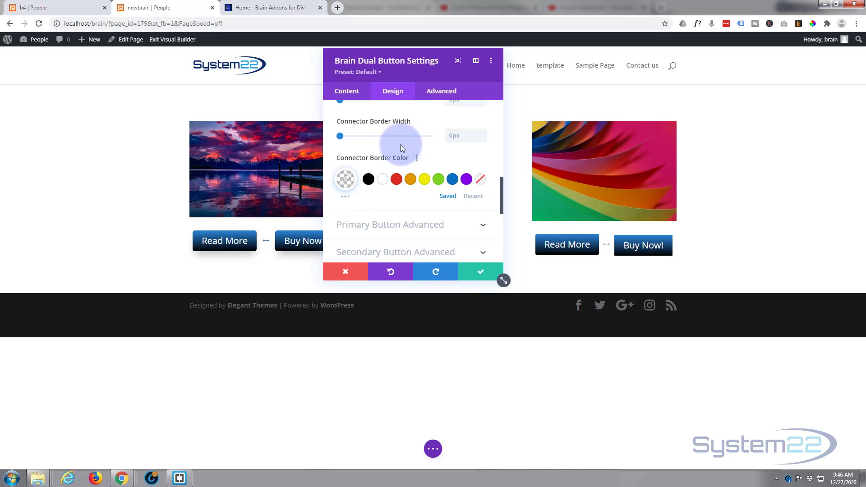
pyautogui.scroll(-1, 370, 165)
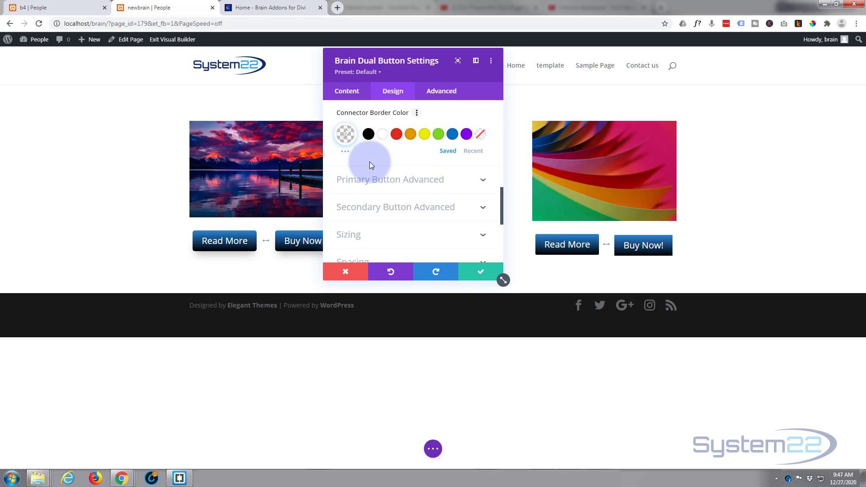
pyautogui.scroll(-1, 370, 164)
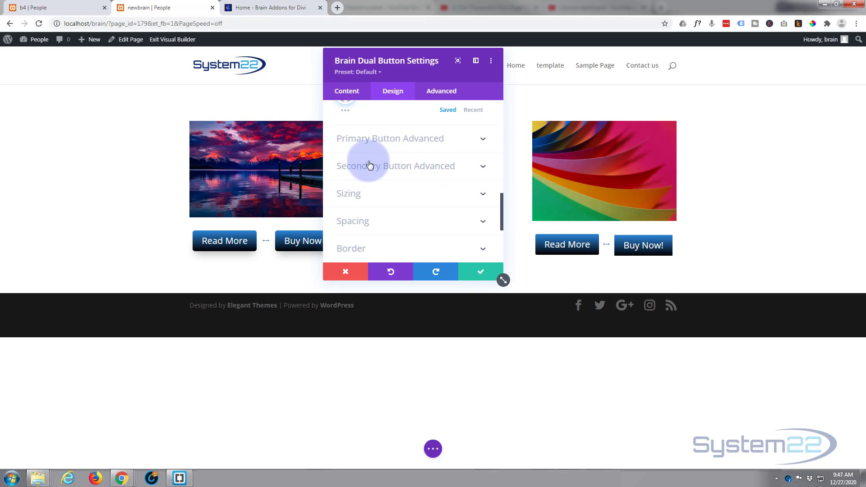
pyautogui.click(422, 136)
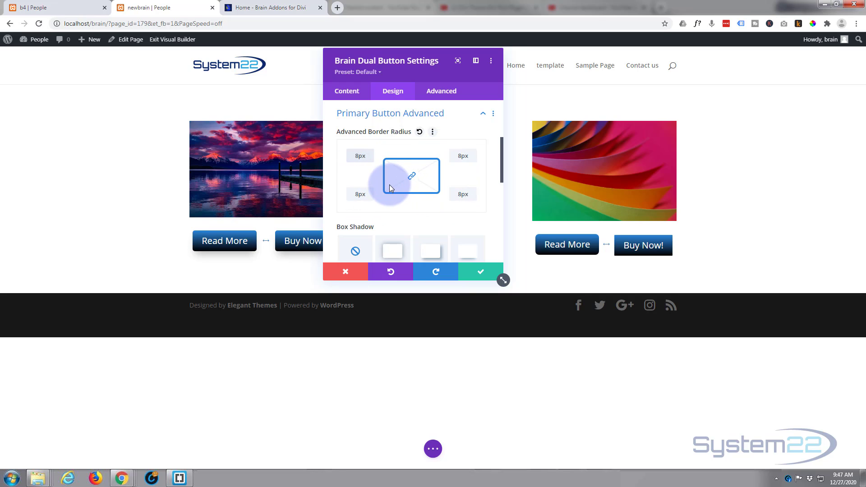
pyautogui.scroll(-2, 389, 185)
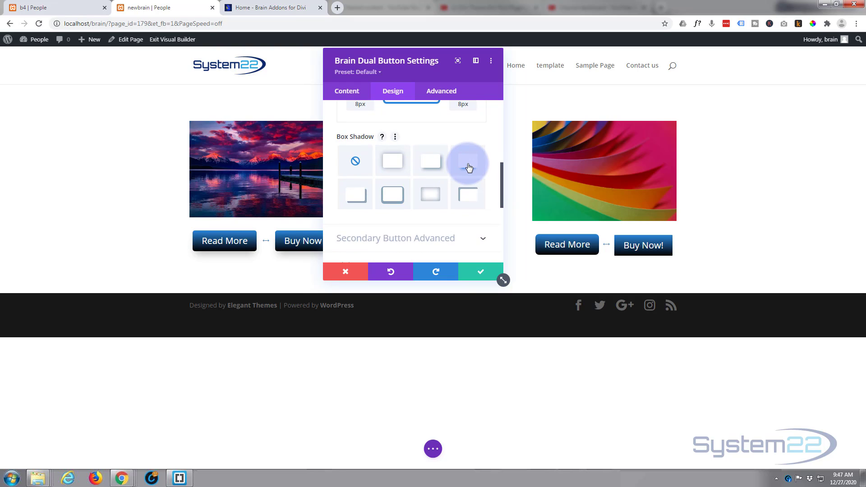
pyautogui.click(426, 174)
# Step: Set the secondary button's advanced border radius to 8px on all corners
pyautogui.scroll(-7, 423, 176)
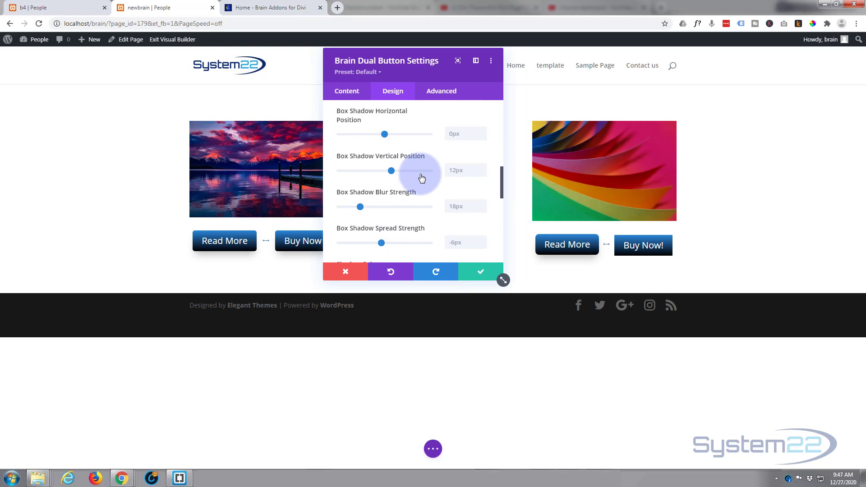
pyautogui.click(420, 172)
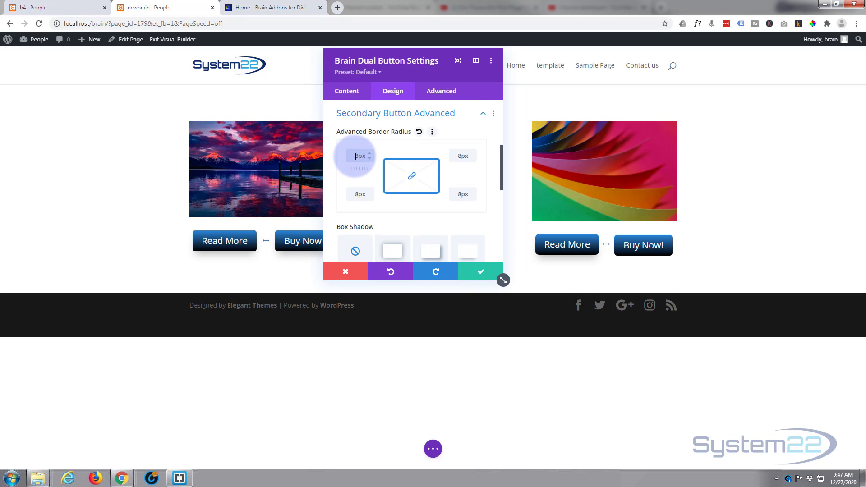
# Step: Apply the bottom drop-shadow preset to the secondary button's box shadow
pyautogui.scroll(-1, 388, 159)
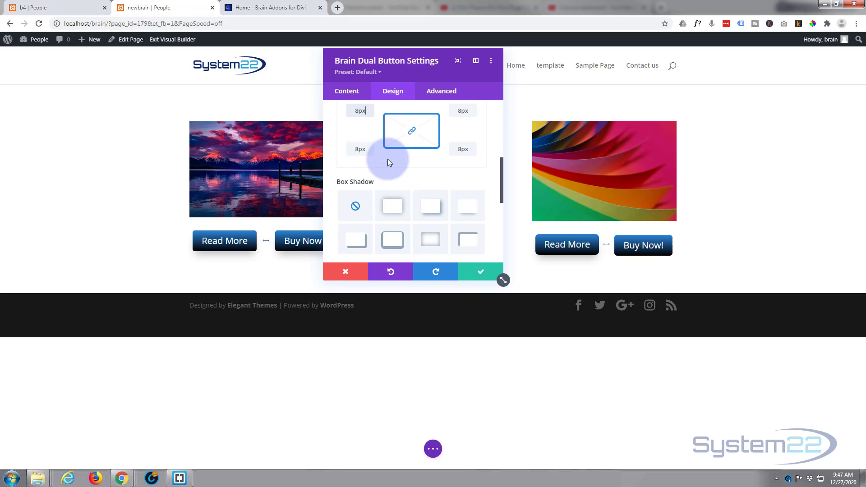
pyautogui.click(468, 208)
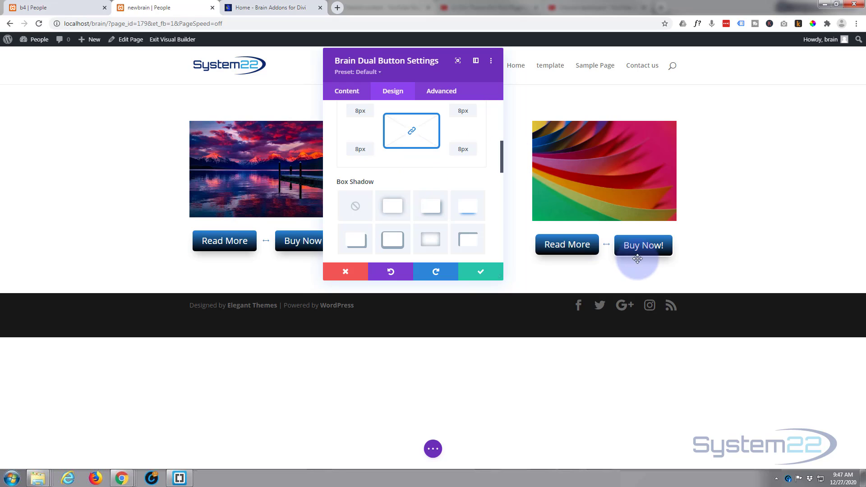
# Step: Set the secondary button's border width to 0px
pyautogui.scroll(2, 383, 205)
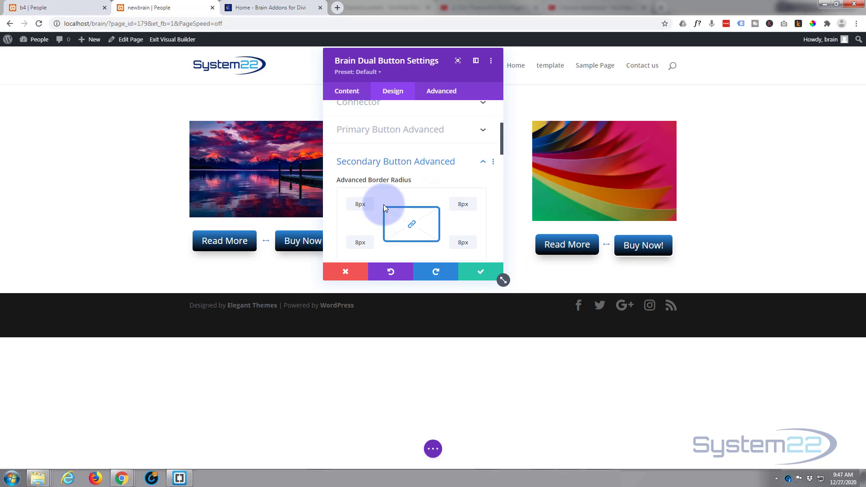
pyautogui.scroll(2, 383, 204)
pyautogui.scroll(1, 392, 199)
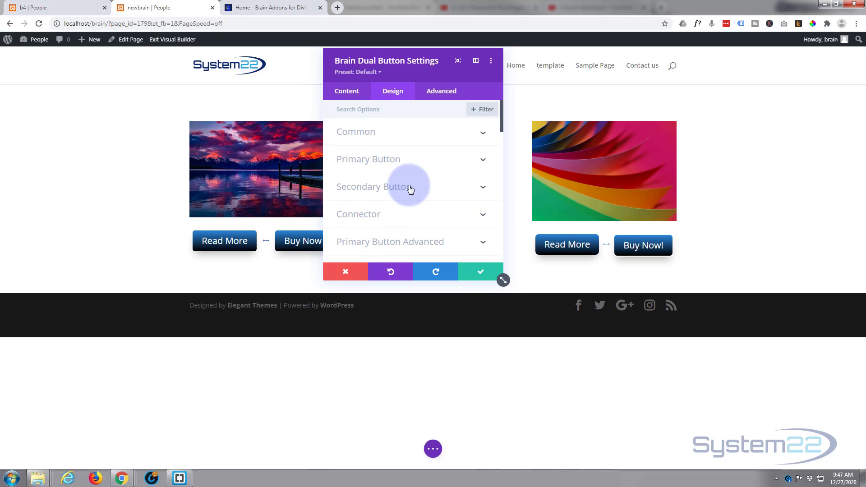
pyautogui.click(410, 187)
pyautogui.scroll(-6, 411, 183)
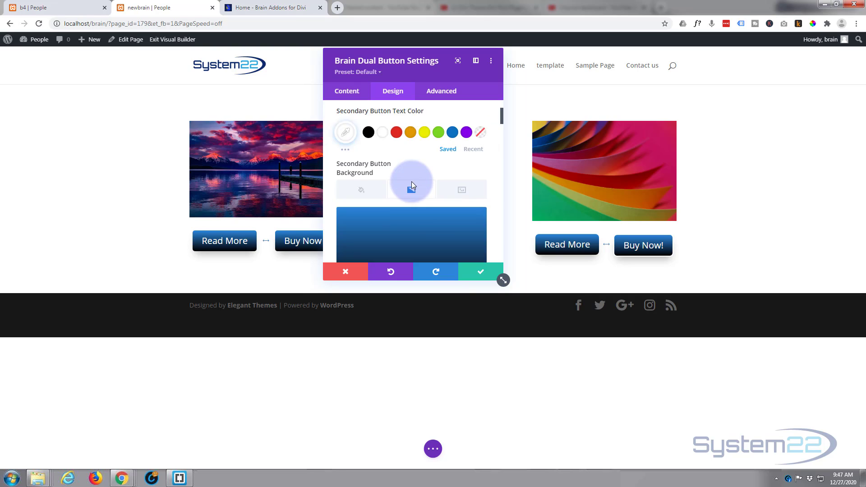
pyautogui.scroll(-3, 411, 182)
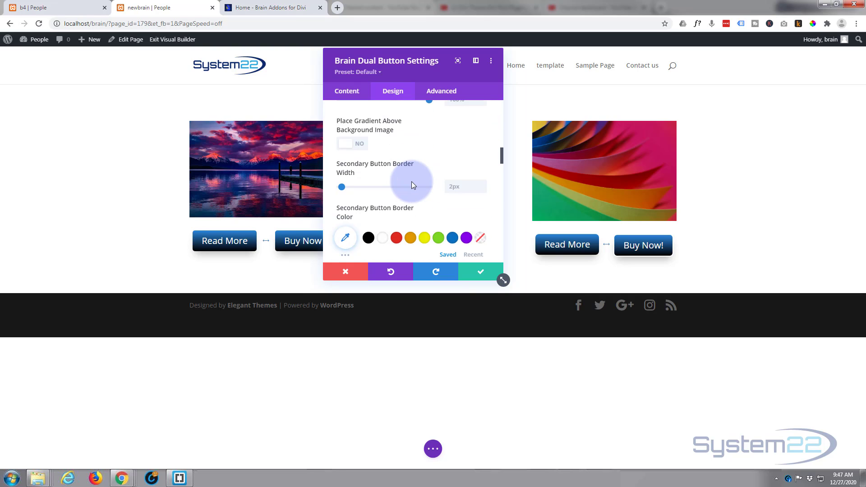
pyautogui.click(483, 189)
pyautogui.click(483, 190)
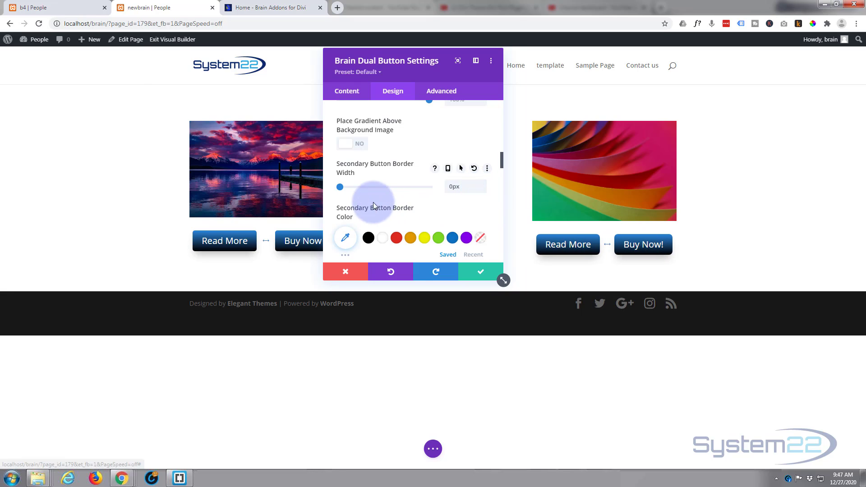
# Step: Save the Brain Dual Button settings and the page, and exit the Visual Builder to the live page
pyautogui.scroll(-12, 330, 176)
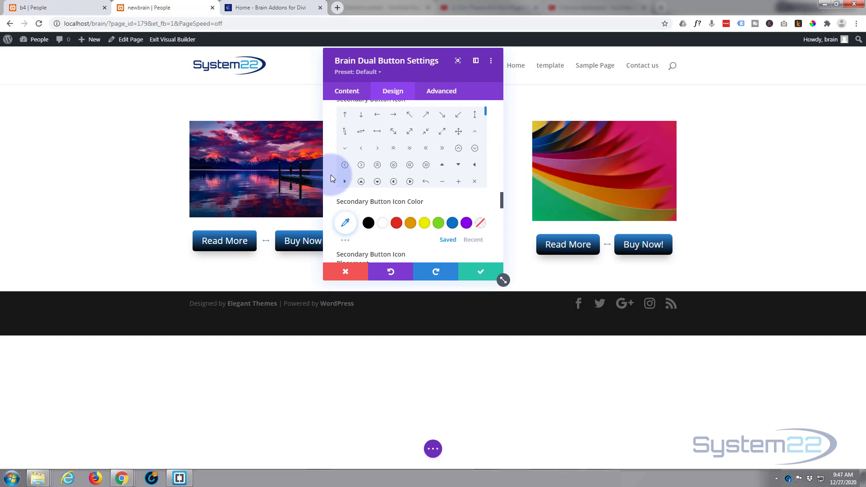
pyautogui.scroll(-8, 331, 174)
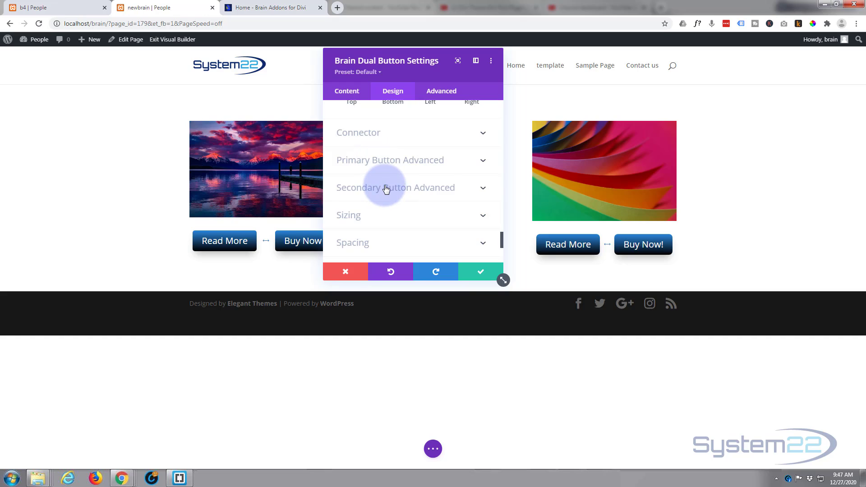
pyautogui.scroll(-2, 387, 186)
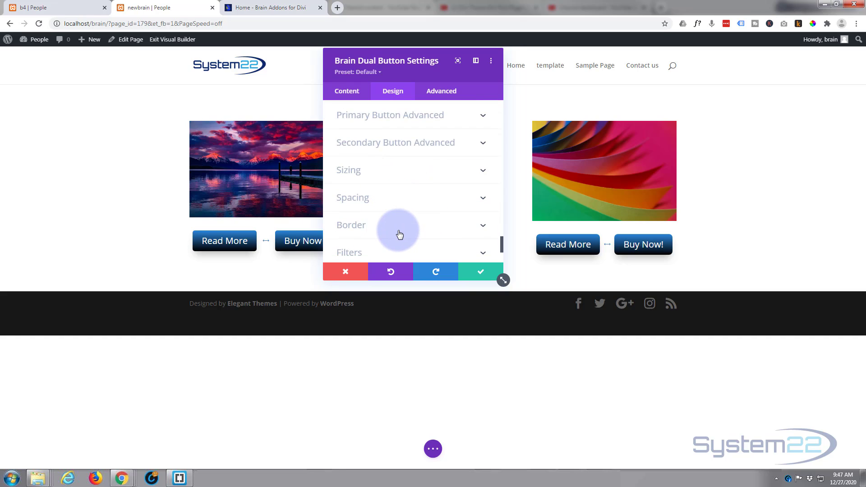
pyautogui.scroll(-2, 399, 231)
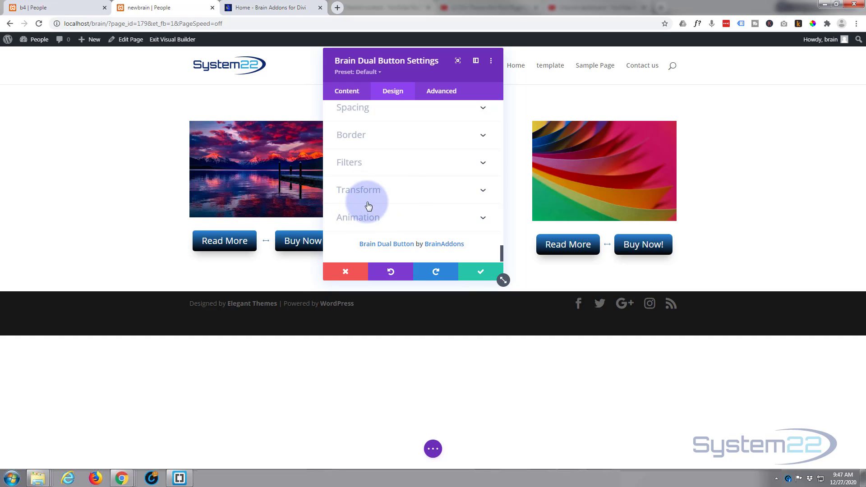
pyautogui.click(472, 276)
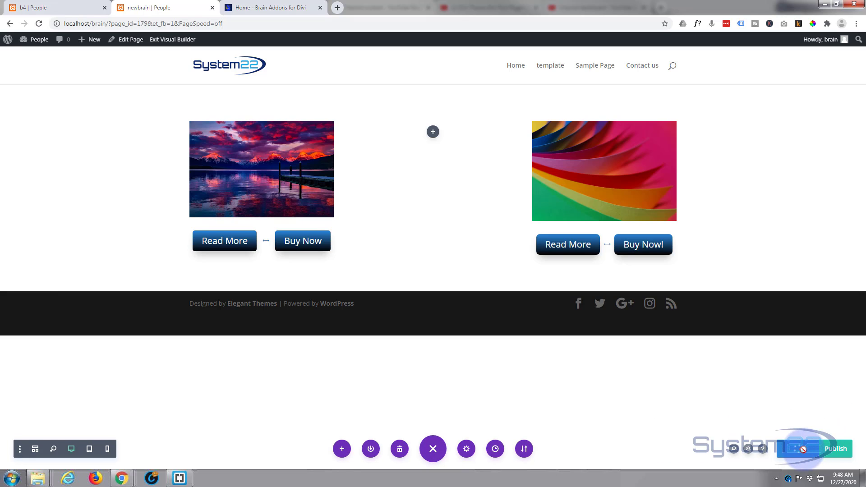
pyautogui.click(167, 41)
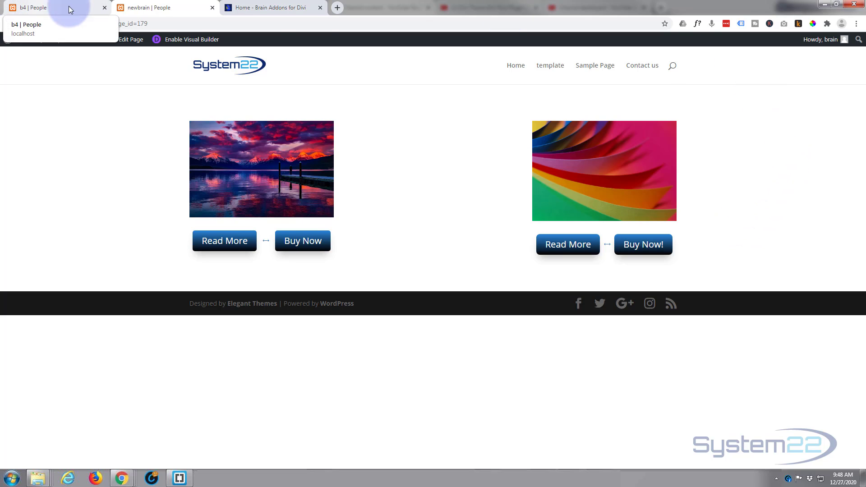
# Step: View the BrainAddons home page and return to the newbrain page with the finished buttons
pyautogui.click(260, 7)
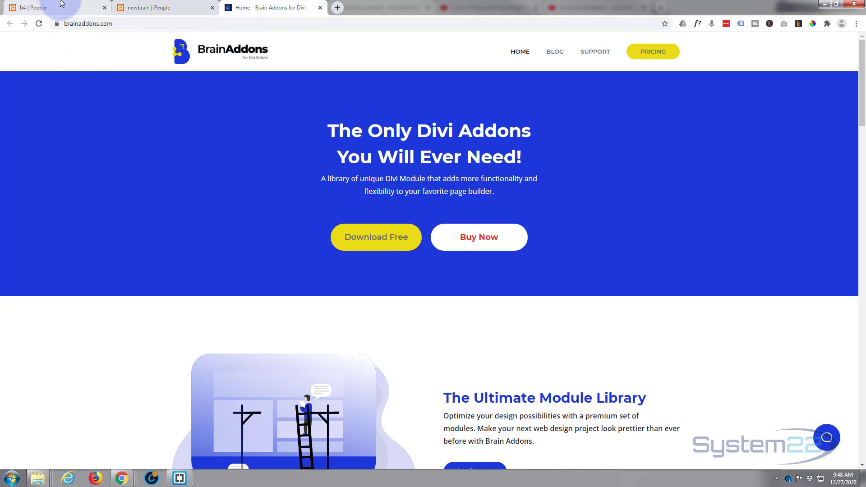
pyautogui.click(147, 7)
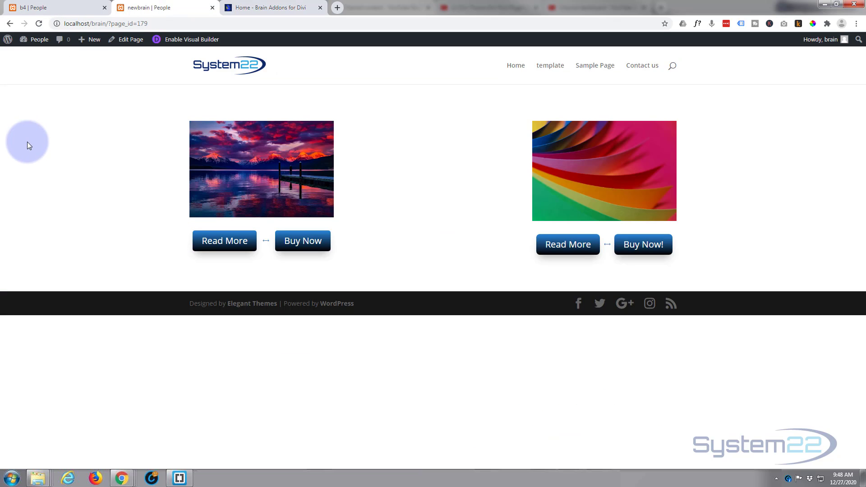